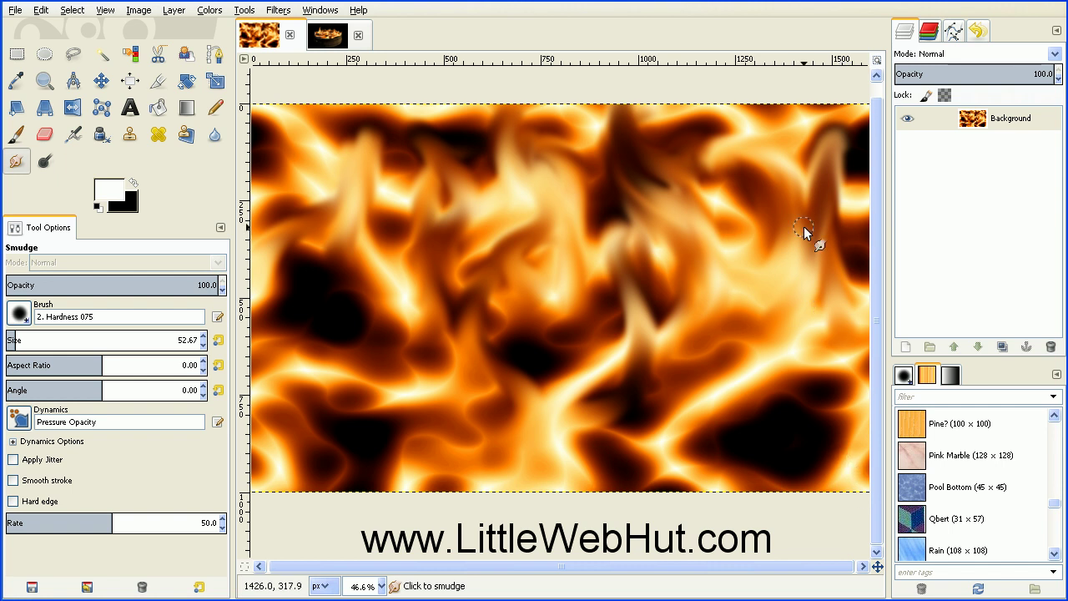
Switch to the pan photo's image tab.
{"action": "key", "text": "alt+2"}
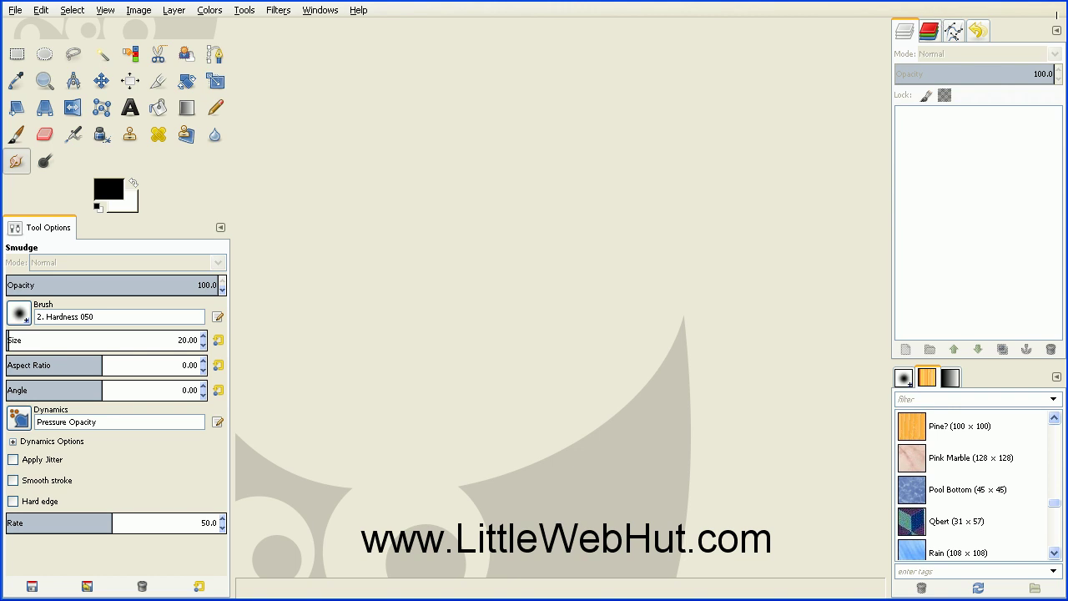
Create a new blank image with width 1600 and height 1000 pixels.
{"action": "left_click", "coordinate": [15, 12]}
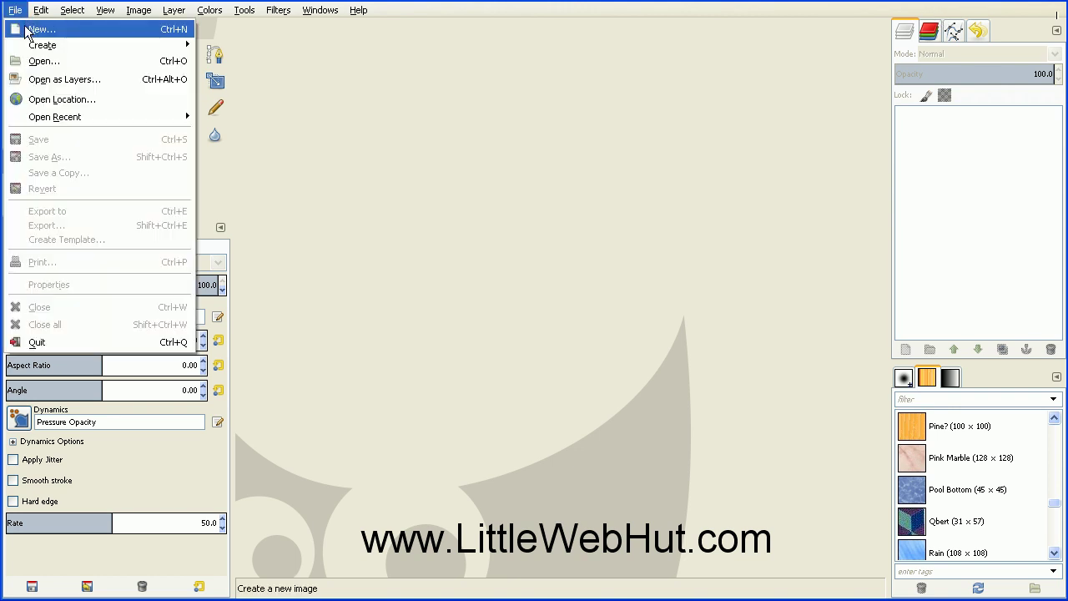
{"action": "left_click", "coordinate": [37, 30]}
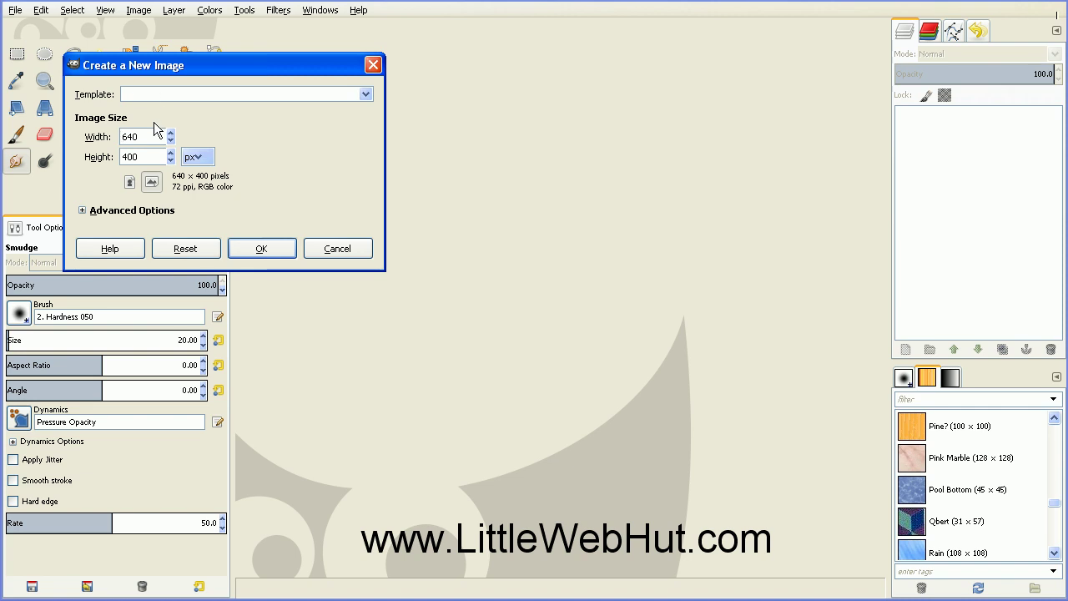
{"action": "left_click_drag", "start_coordinate": [147, 137], "coordinate": [98, 137]}
{"action": "type", "text": "1600"}
{"action": "key", "text": "Tab"}
{"action": "type", "text": "1000"}
{"action": "left_click", "coordinate": [258, 248]}
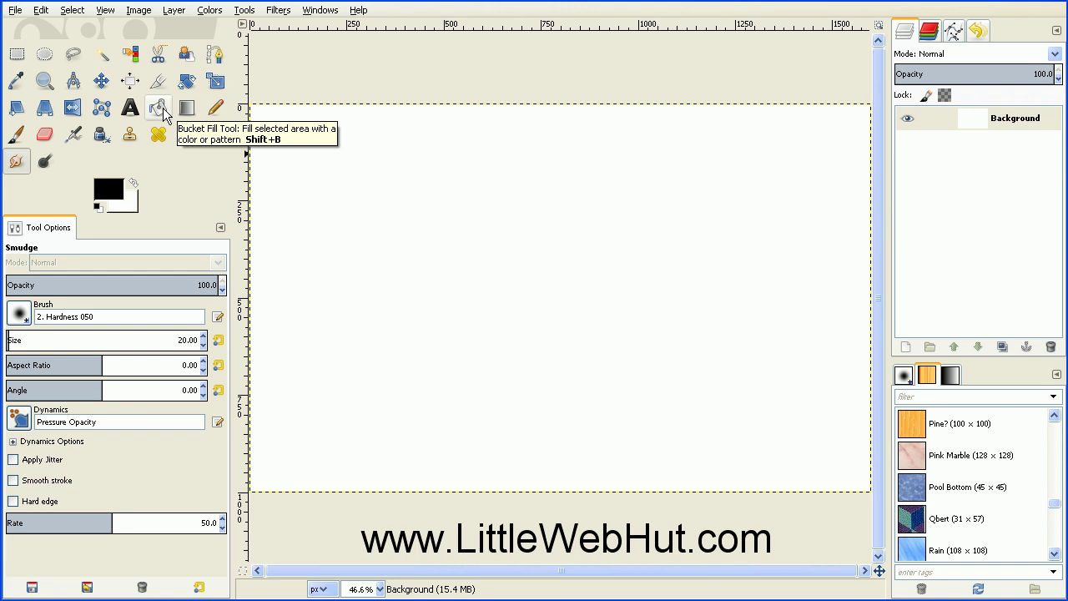
Render Difference Clouds with Turbulent enabled into the blank image.
{"action": "left_click", "coordinate": [276, 11]}
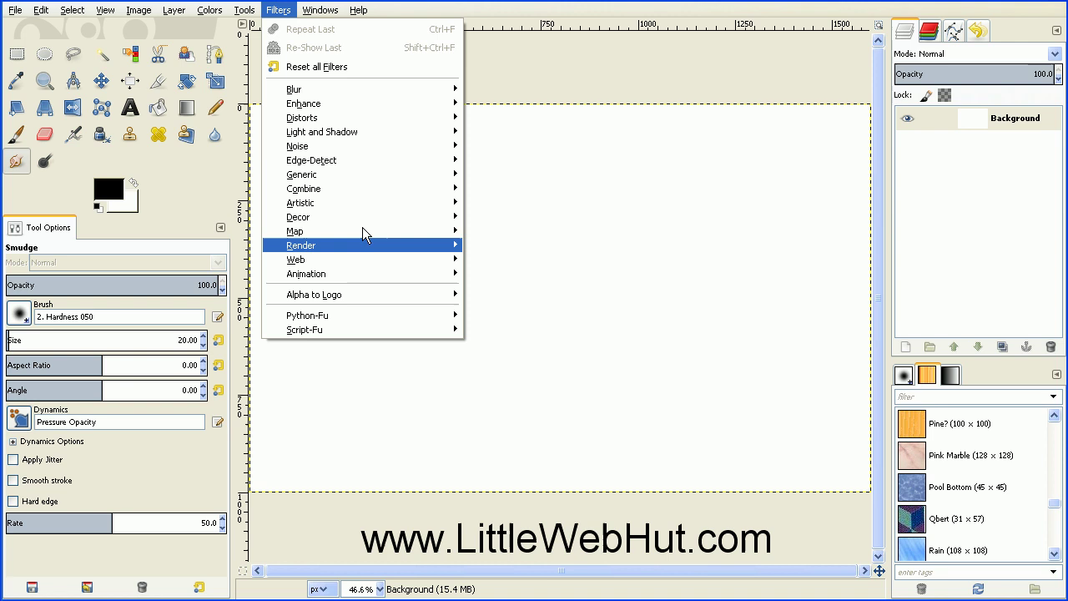
{"action": "mouse_move", "coordinate": [372, 248]}
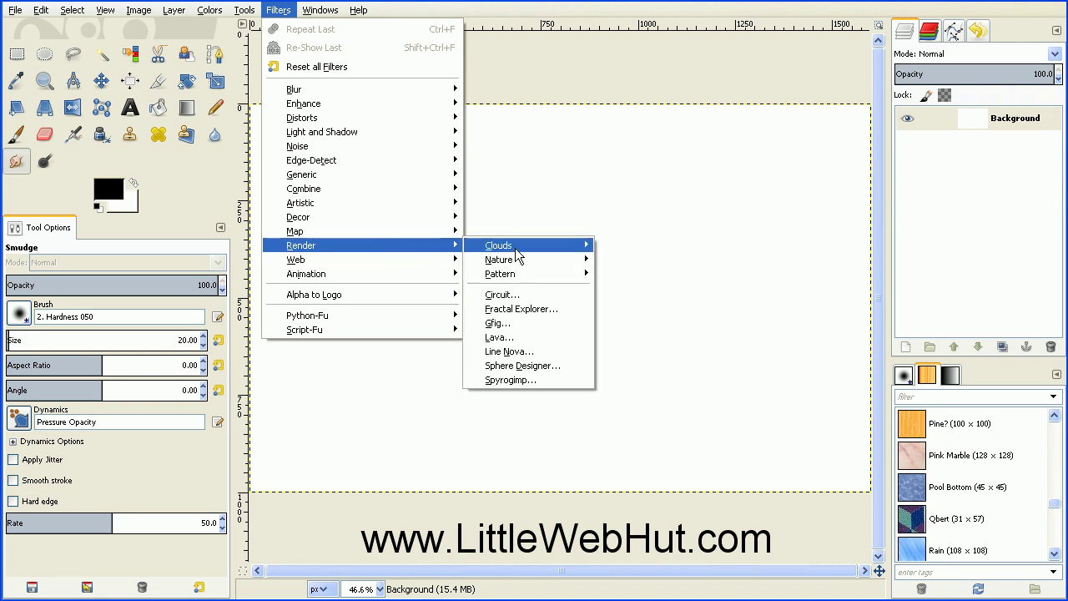
{"action": "mouse_move", "coordinate": [515, 247]}
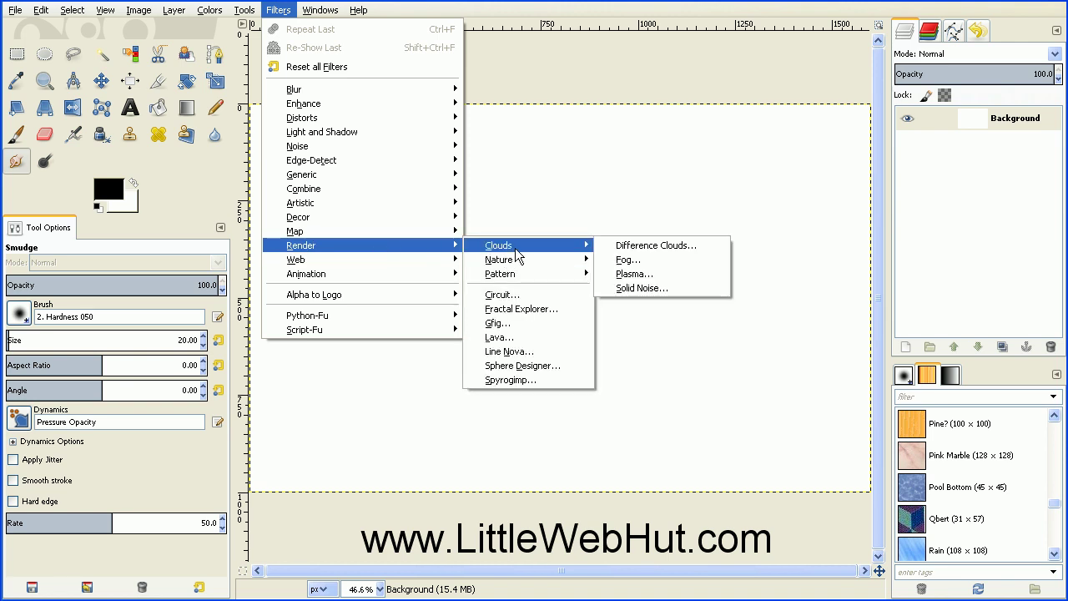
{"action": "left_click", "coordinate": [632, 245]}
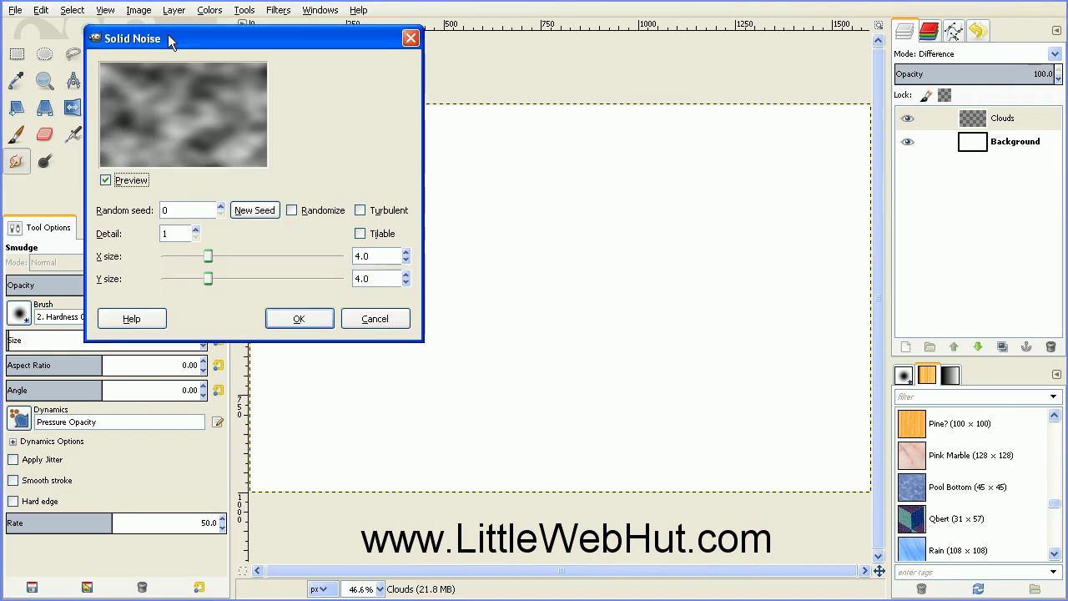
{"action": "left_click", "coordinate": [361, 209]}
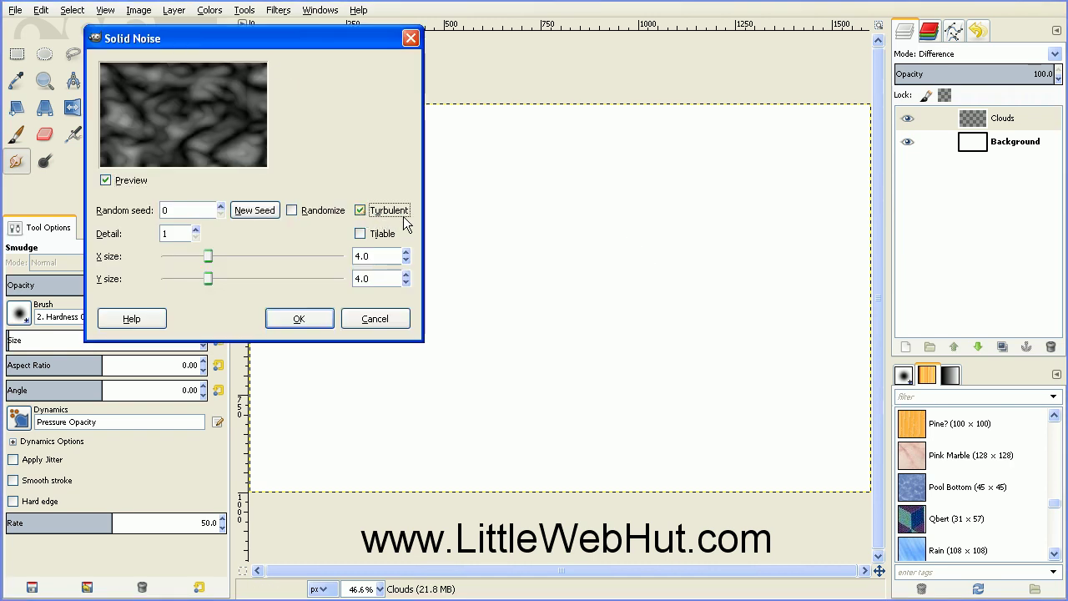
{"action": "left_click", "coordinate": [294, 318]}
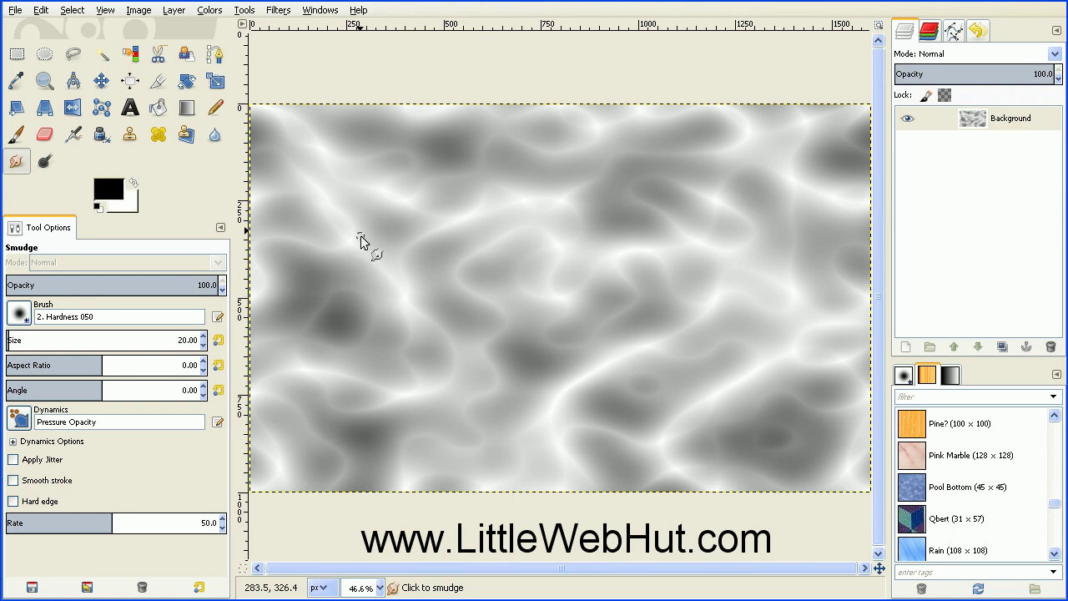
Apply a Curves adjustment with the midpoint pulled down to darken the clouds.
{"action": "left_click", "coordinate": [204, 12]}
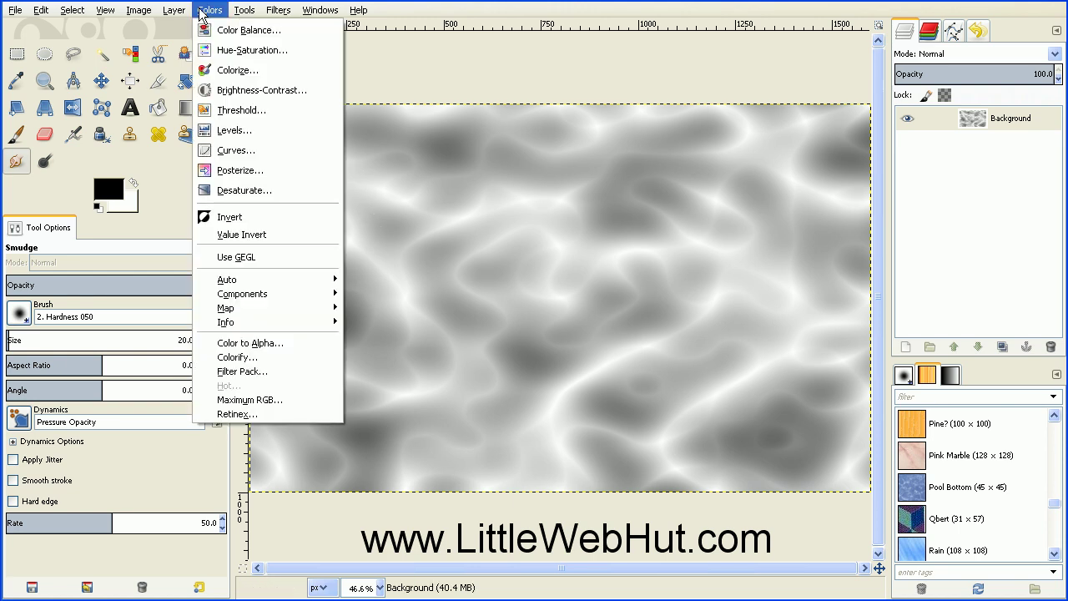
{"action": "left_click", "coordinate": [238, 152]}
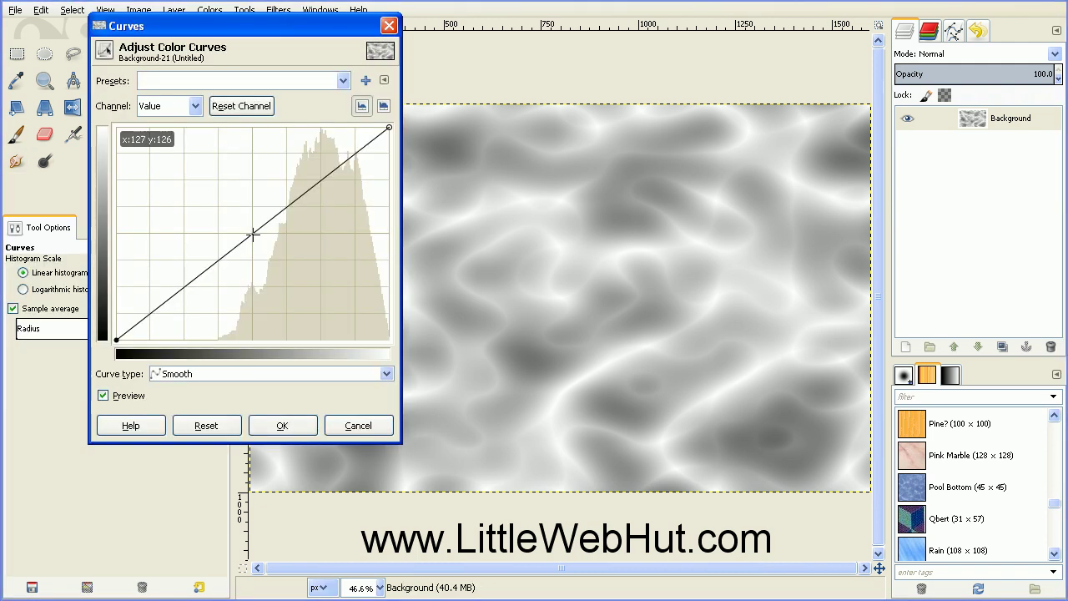
{"action": "left_click_drag", "start_coordinate": [251, 234], "coordinate": [253, 339]}
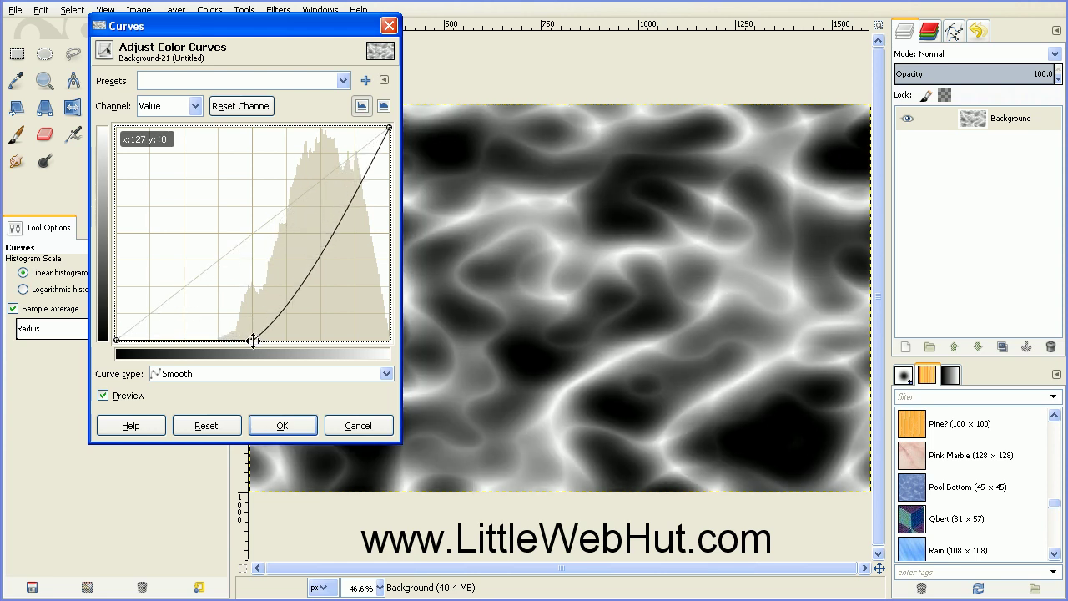
{"action": "left_click", "coordinate": [285, 425]}
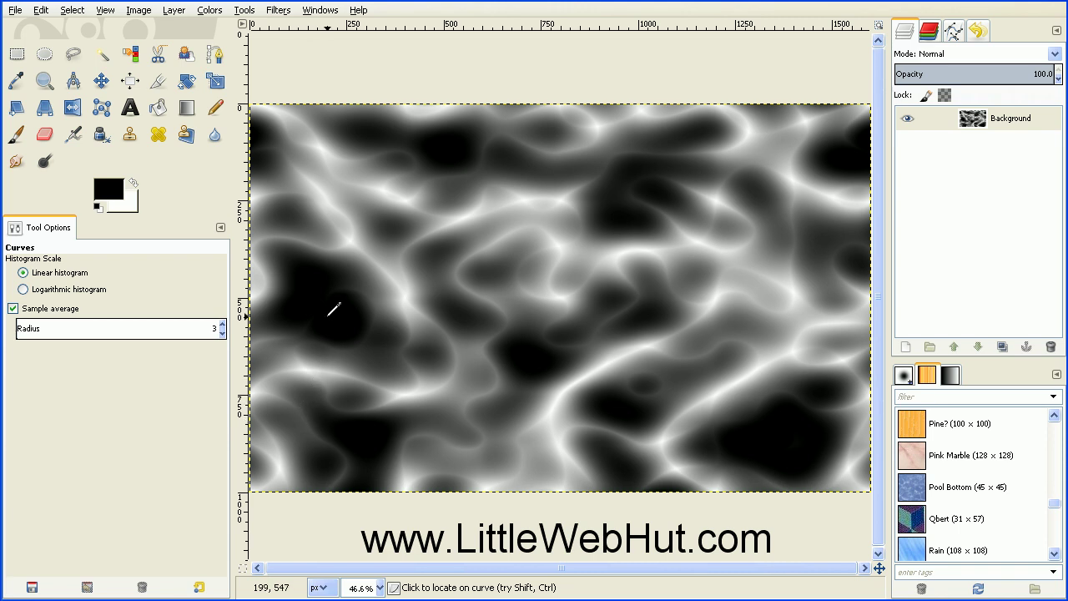
In Color Balance, set the Shadows to Red 100 and Yellow -100.
{"action": "left_click", "coordinate": [210, 10]}
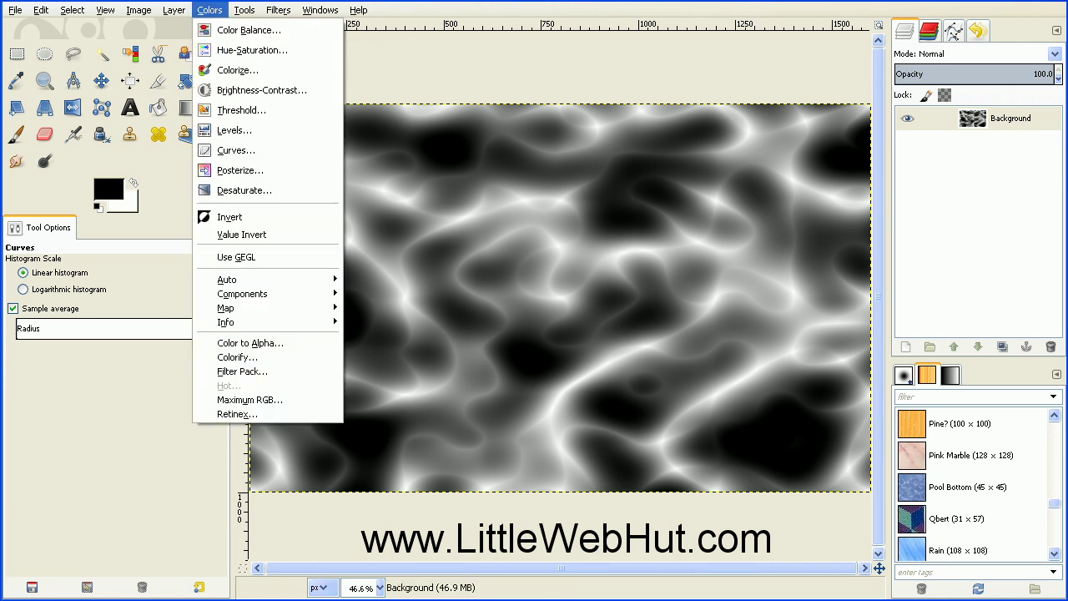
{"action": "left_click", "coordinate": [267, 30]}
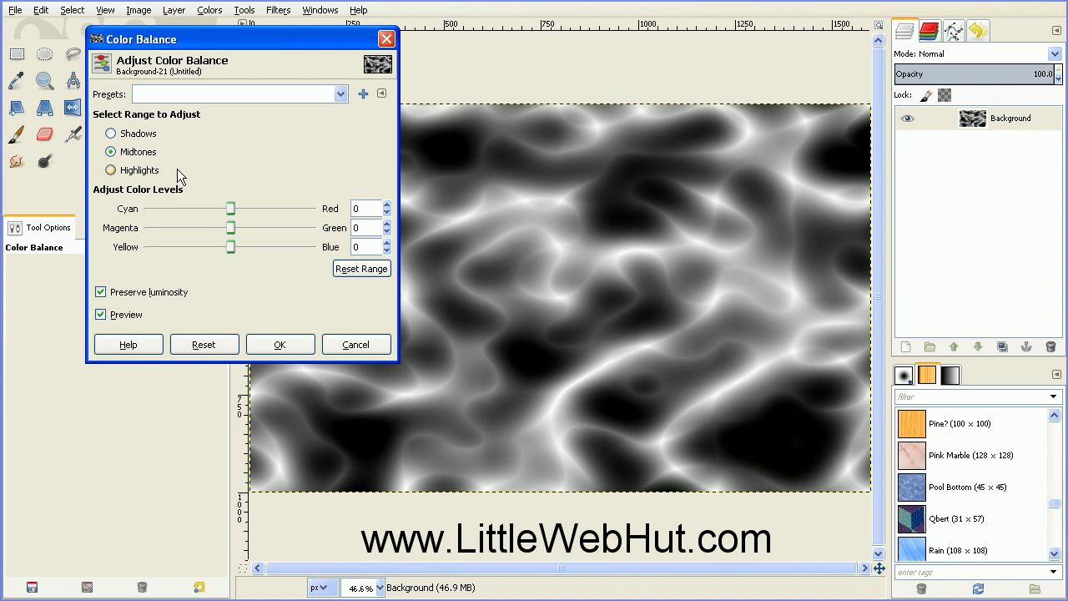
{"action": "left_click", "coordinate": [112, 134]}
{"action": "left_click_drag", "start_coordinate": [232, 210], "coordinate": [329, 219]}
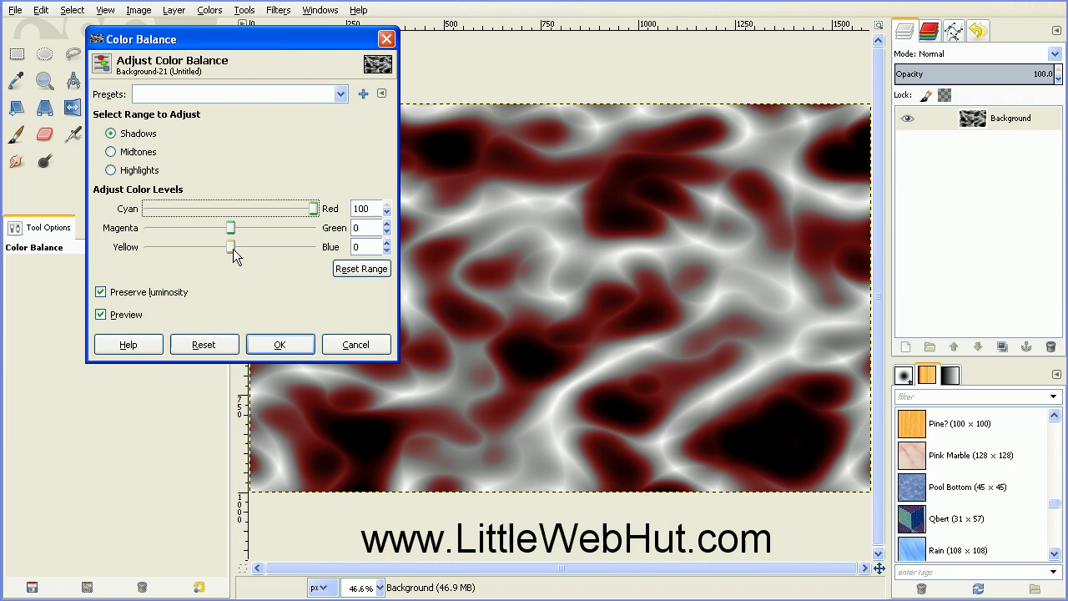
{"action": "left_click_drag", "start_coordinate": [231, 247], "coordinate": [129, 253]}
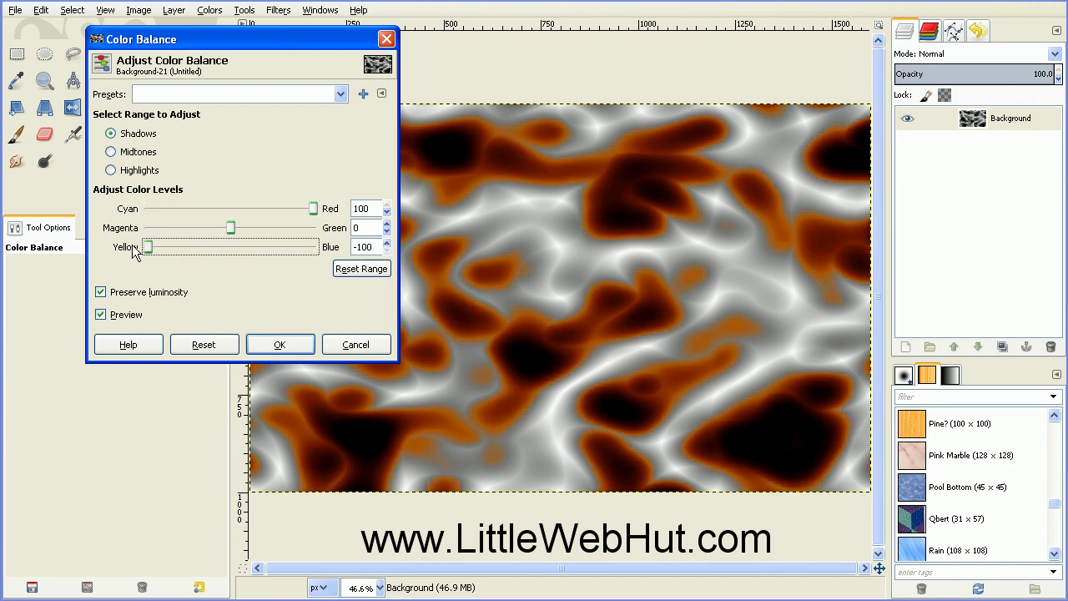
Set Midtones and Highlights to Red 100 and Yellow -100, and apply.
{"action": "left_click", "coordinate": [113, 158]}
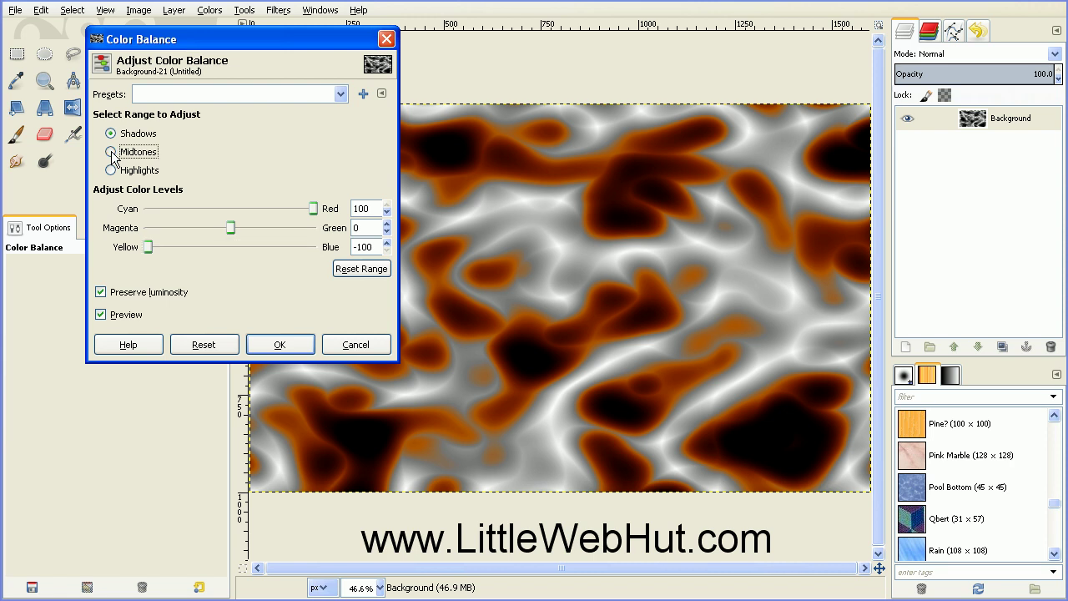
{"action": "left_click_drag", "start_coordinate": [232, 208], "coordinate": [321, 213]}
{"action": "left_click_drag", "start_coordinate": [233, 250], "coordinate": [147, 248]}
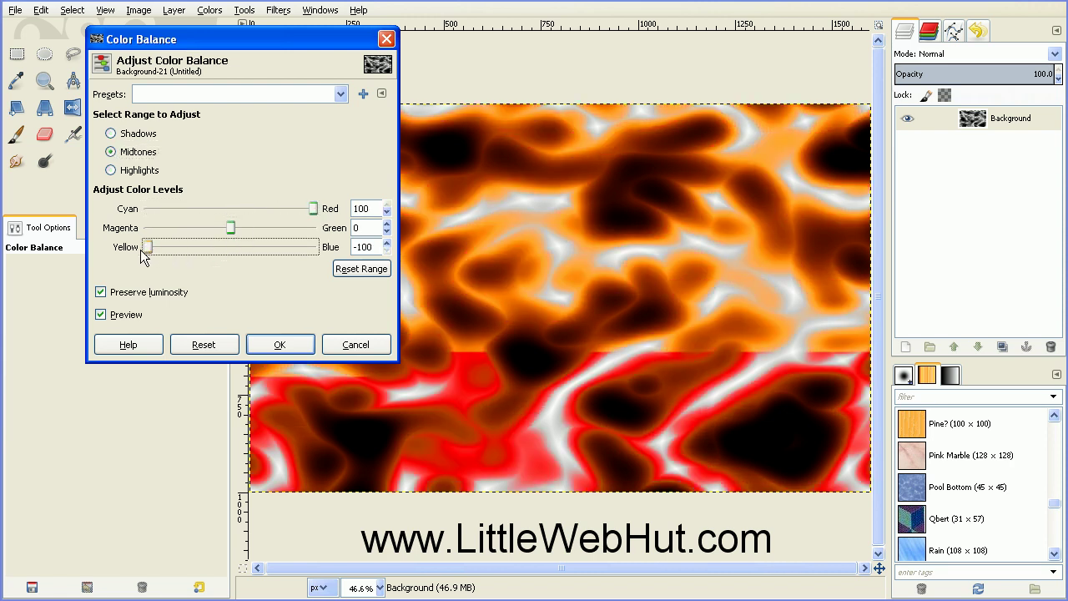
{"action": "left_click", "coordinate": [111, 170]}
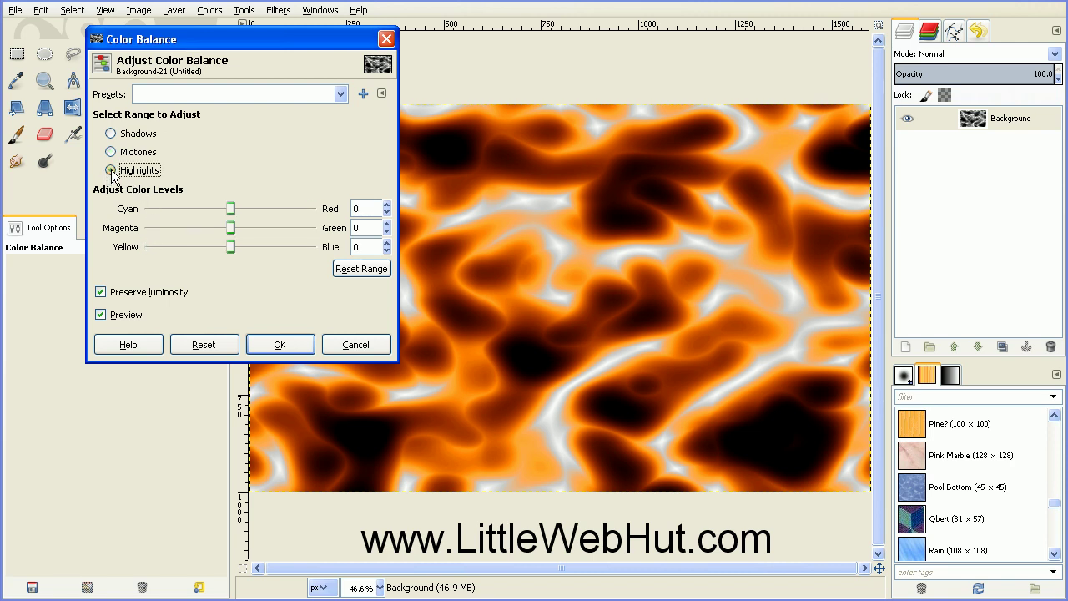
{"action": "left_click_drag", "start_coordinate": [230, 207], "coordinate": [316, 208]}
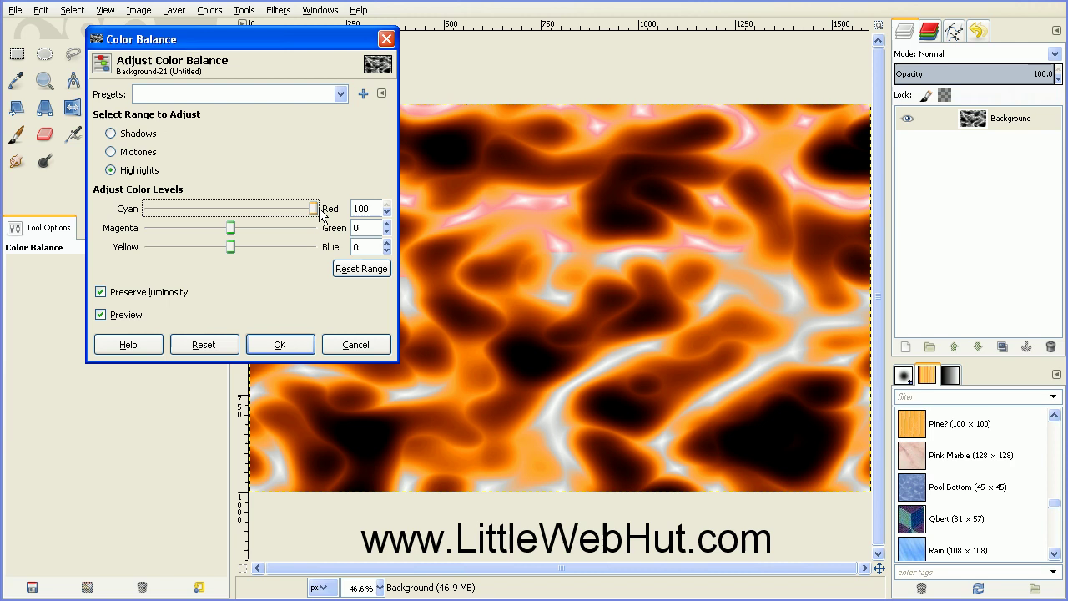
{"action": "left_click_drag", "start_coordinate": [229, 246], "coordinate": [127, 249]}
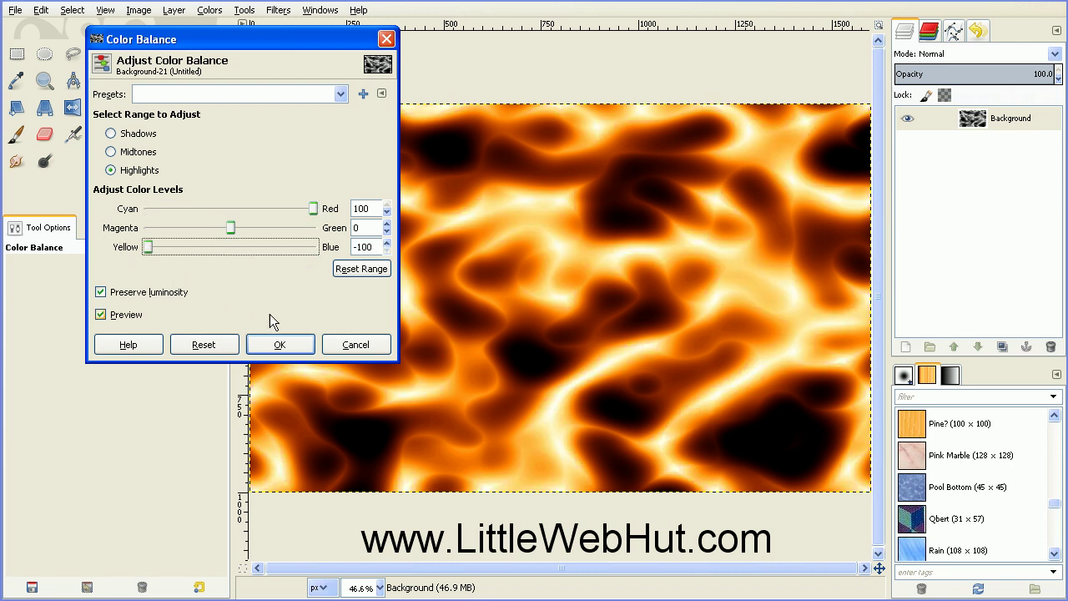
{"action": "left_click", "coordinate": [275, 343]}
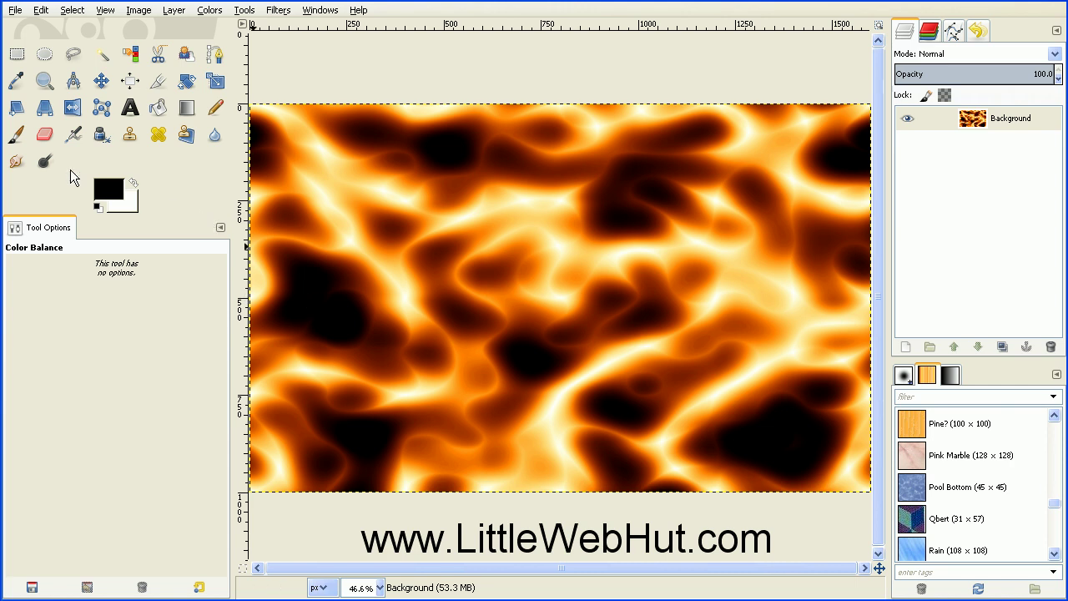
Choose the Smudge tool with the 2. Hardness 075 brush and start enlarging its size.
{"action": "left_click", "coordinate": [16, 162]}
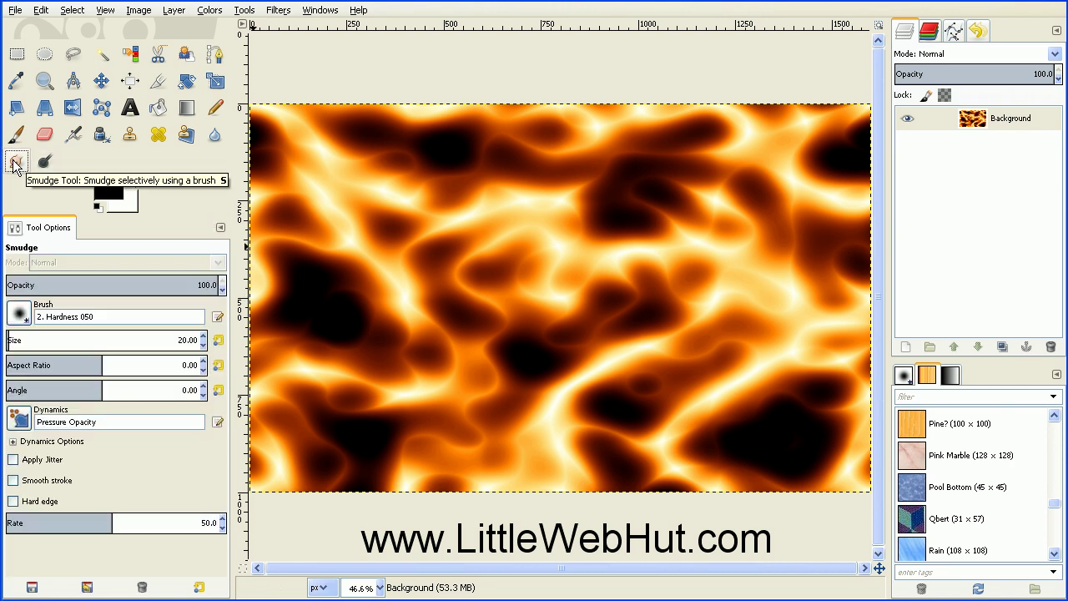
{"action": "left_click", "coordinate": [20, 313]}
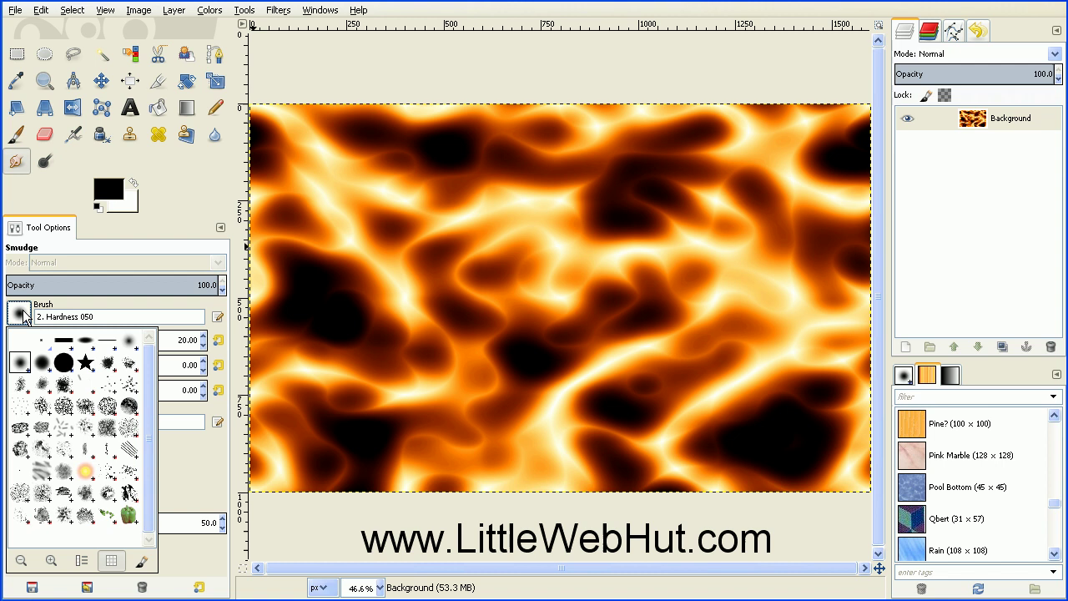
{"action": "left_click", "coordinate": [45, 369]}
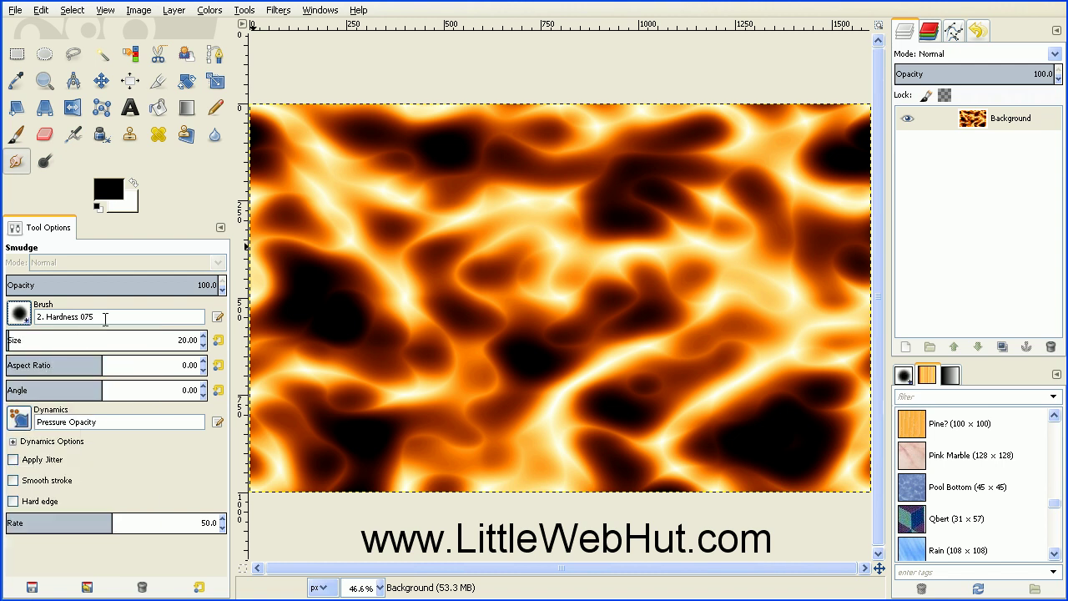
{"action": "left_click", "coordinate": [16, 338]}
Raise the brush size to about 104 and smudge flames upward on the left and centre.
{"action": "left_click_drag", "start_coordinate": [16, 338], "coordinate": [25, 338]}
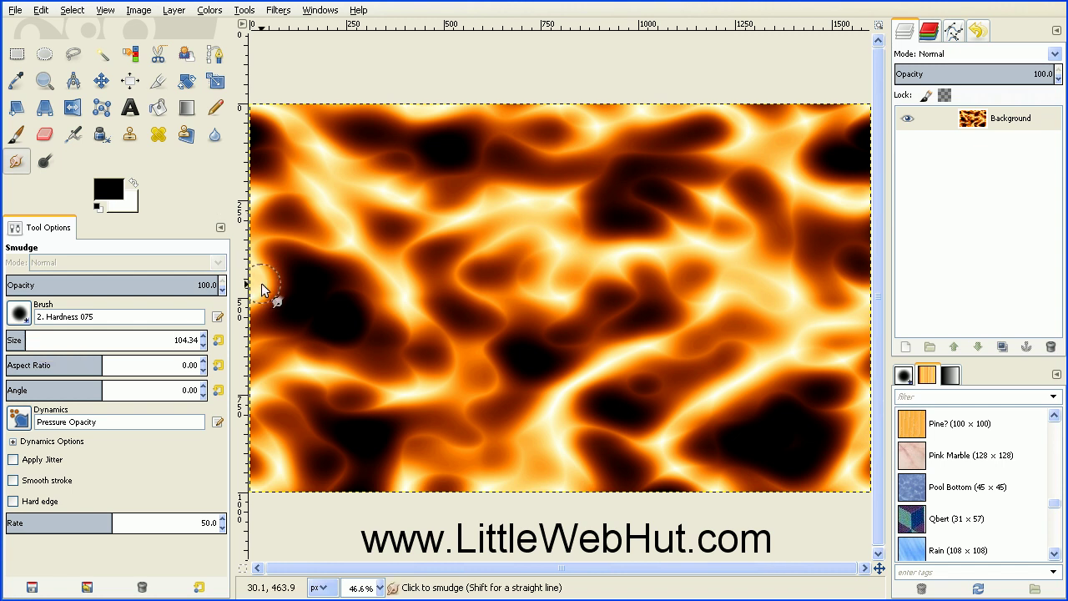
{"action": "mouse_move", "coordinate": [262, 282]}
{"action": "left_mouse_down"}
{"action": "mouse_move", "coordinate": [275, 247]}
{"action": "mouse_move", "coordinate": [357, 187]}
{"action": "left_mouse_up"}
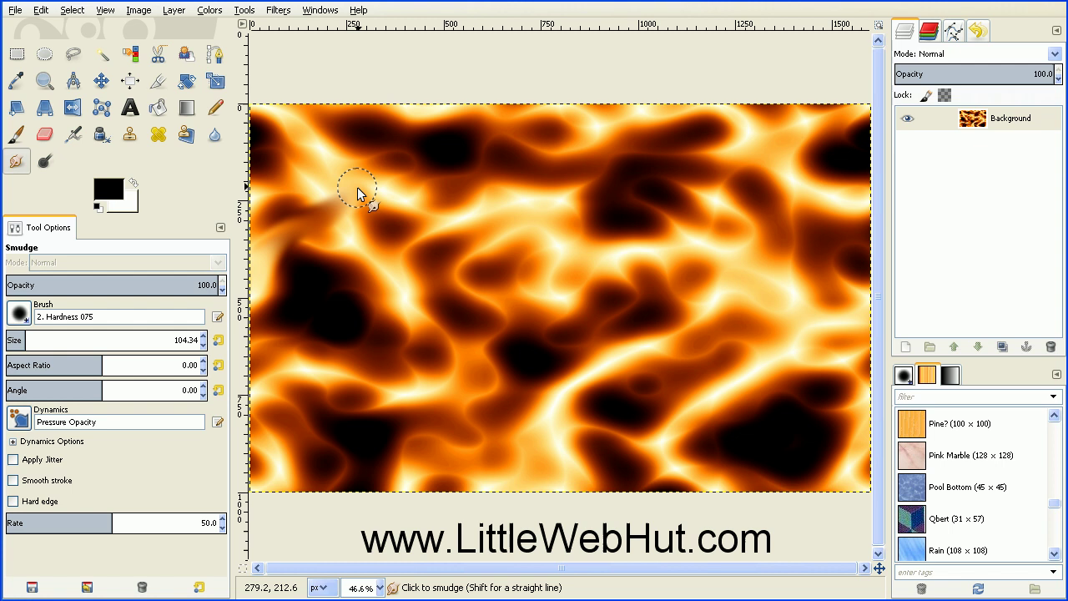
{"action": "left_click_drag", "start_coordinate": [364, 252], "coordinate": [356, 145]}
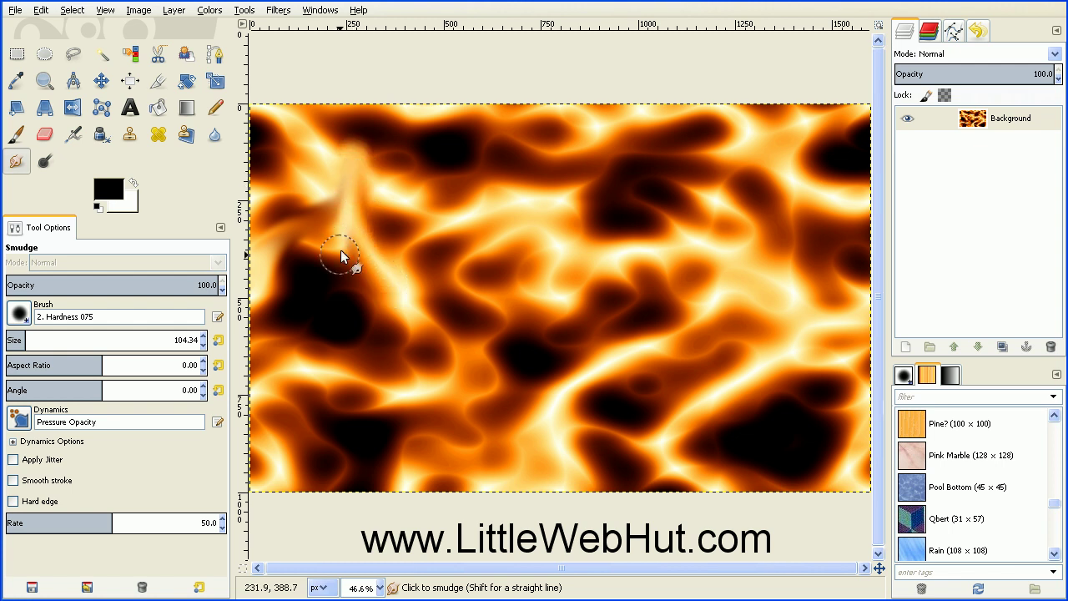
{"action": "left_click_drag", "start_coordinate": [341, 250], "coordinate": [357, 179]}
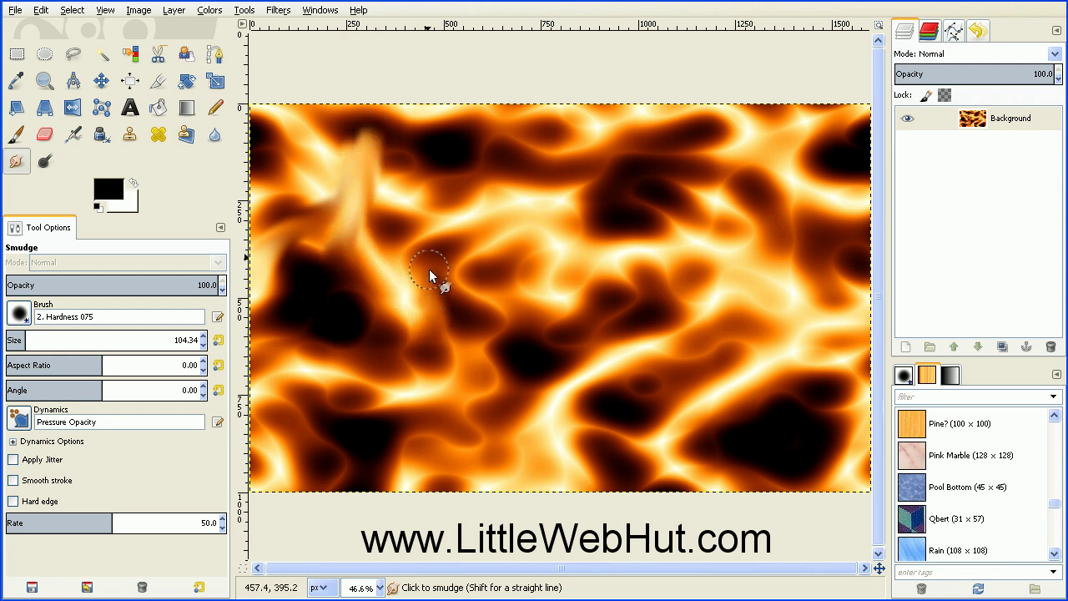
{"action": "left_click_drag", "start_coordinate": [429, 269], "coordinate": [438, 165]}
{"action": "left_click_drag", "start_coordinate": [456, 248], "coordinate": [458, 164]}
{"action": "mouse_move", "coordinate": [570, 243]}
{"action": "left_mouse_down"}
{"action": "mouse_move", "coordinate": [562, 179]}
{"action": "mouse_move", "coordinate": [504, 160]}
{"action": "left_mouse_up"}
{"action": "left_click_drag", "start_coordinate": [571, 288], "coordinate": [536, 143]}
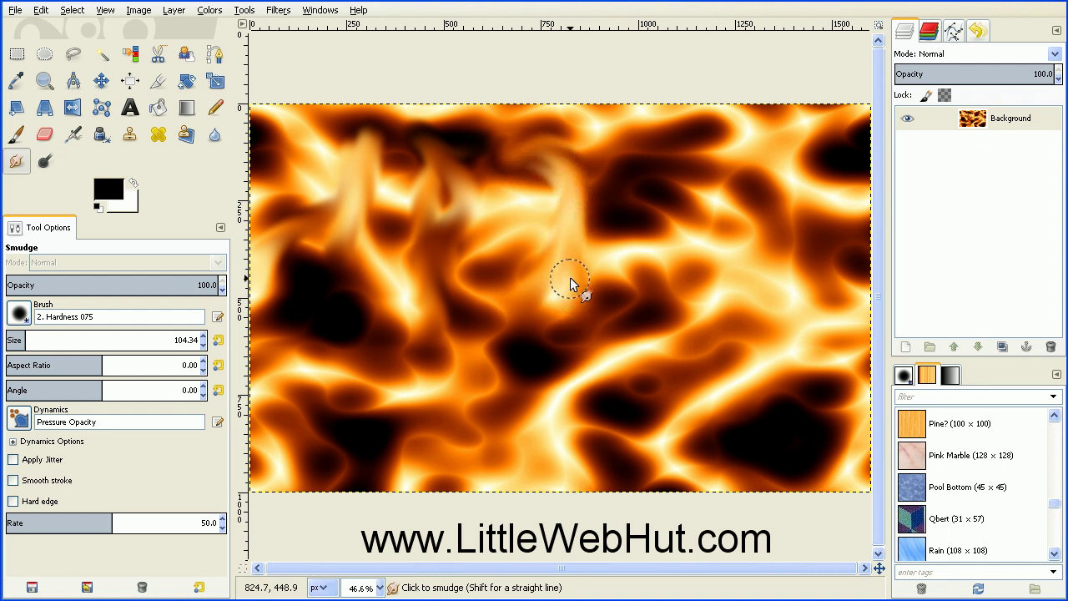
Smudge more upward flame tongues across the right side, middle and top edge.
{"action": "mouse_move", "coordinate": [660, 371]}
{"action": "left_mouse_down"}
{"action": "mouse_move", "coordinate": [684, 234]}
{"action": "mouse_move", "coordinate": [678, 191]}
{"action": "left_mouse_up"}
{"action": "left_click_drag", "start_coordinate": [714, 301], "coordinate": [681, 196]}
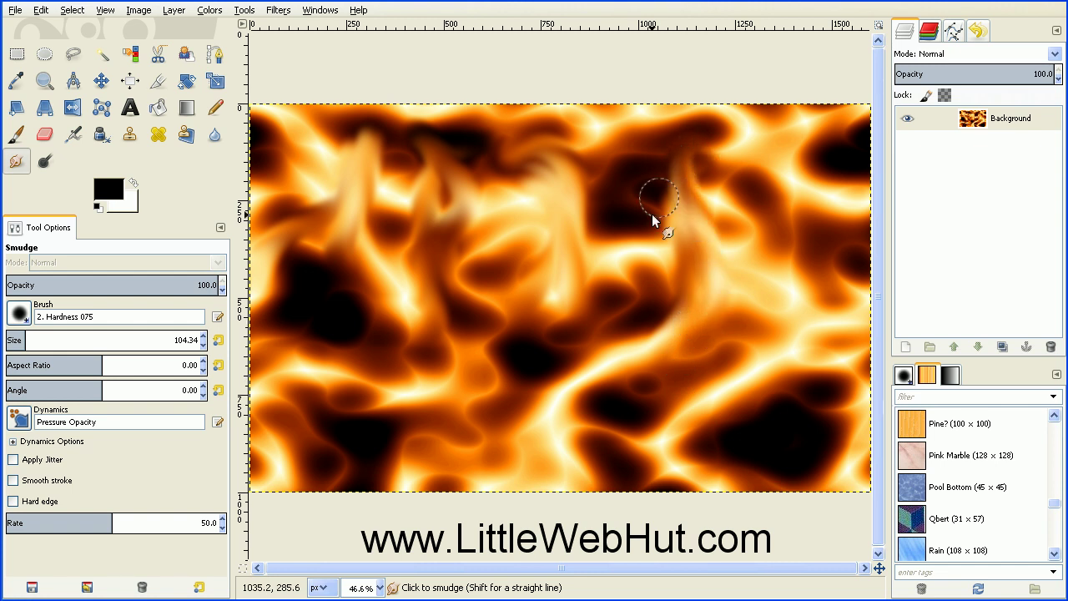
{"action": "left_click_drag", "start_coordinate": [618, 361], "coordinate": [636, 268]}
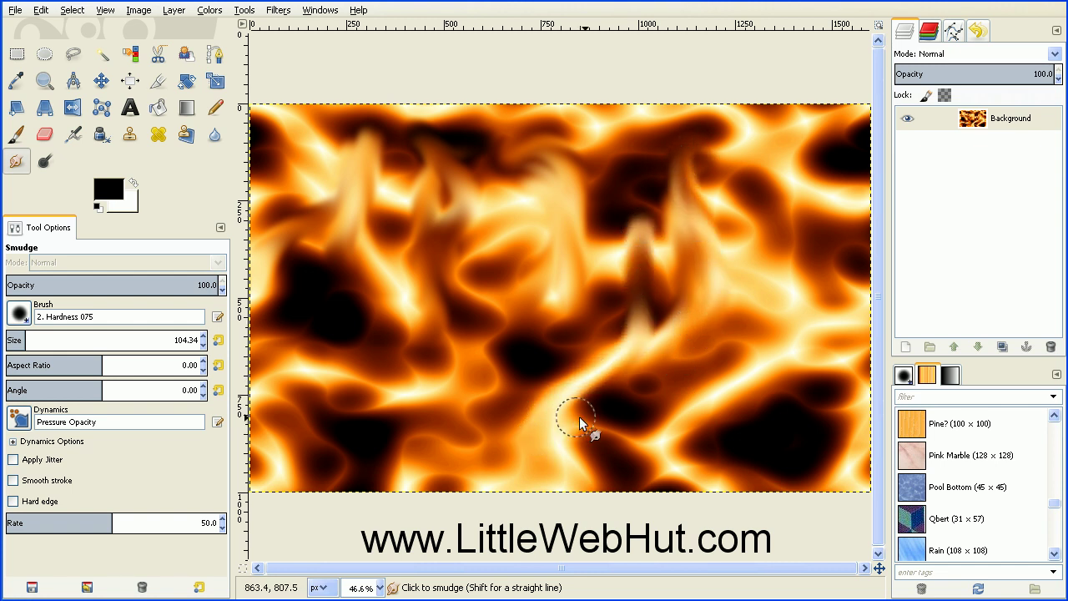
{"action": "left_click_drag", "start_coordinate": [622, 405], "coordinate": [624, 226]}
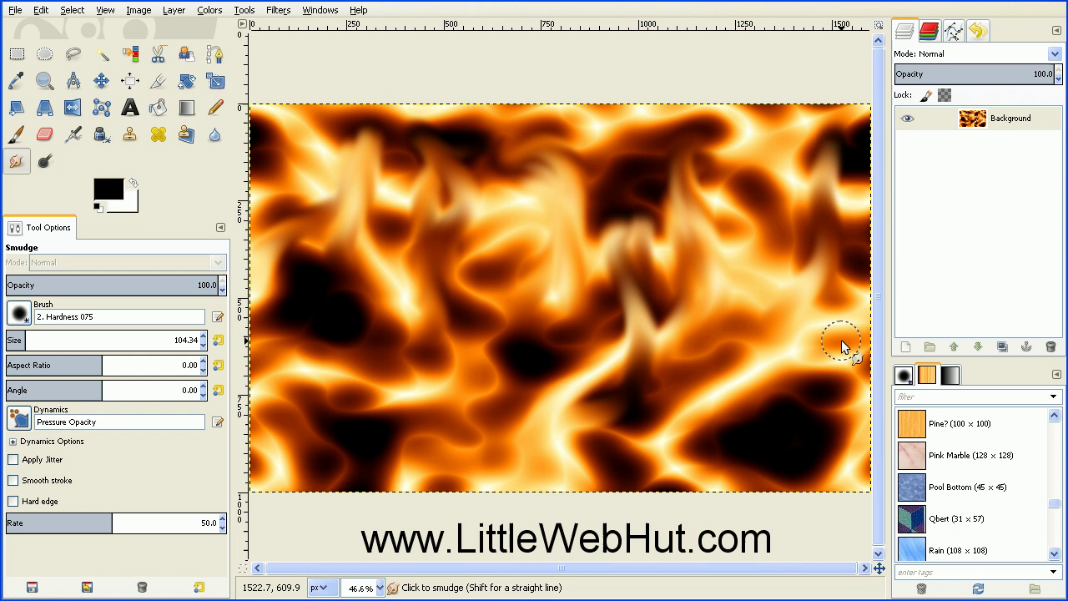
{"action": "left_click_drag", "start_coordinate": [840, 341], "coordinate": [826, 125]}
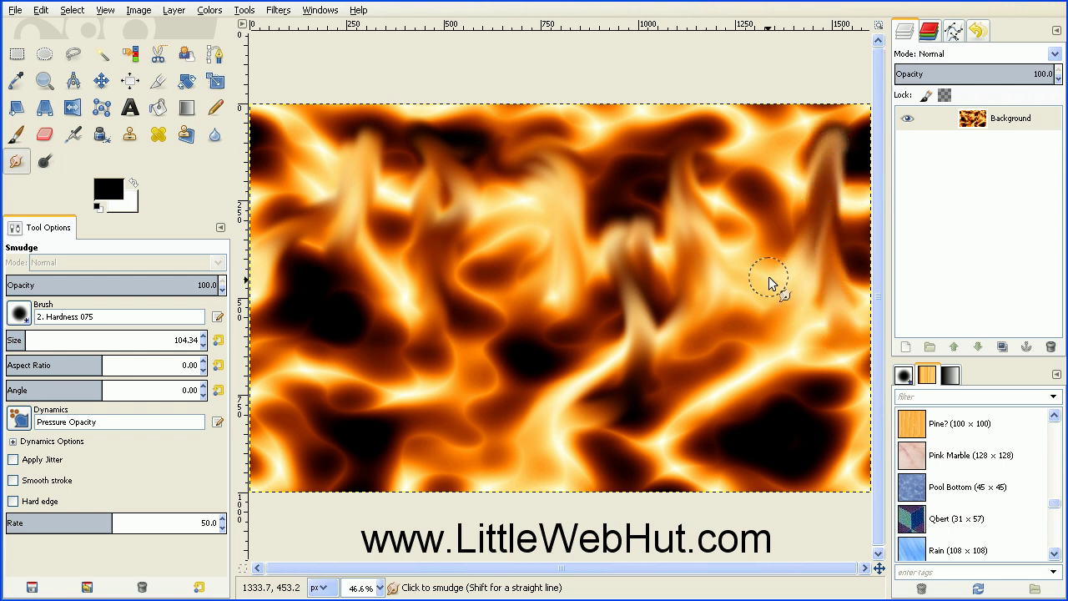
{"action": "mouse_move", "coordinate": [766, 276]}
{"action": "left_mouse_down"}
{"action": "mouse_move", "coordinate": [793, 215]}
{"action": "mouse_move", "coordinate": [751, 209]}
{"action": "mouse_move", "coordinate": [731, 162]}
{"action": "left_mouse_up"}
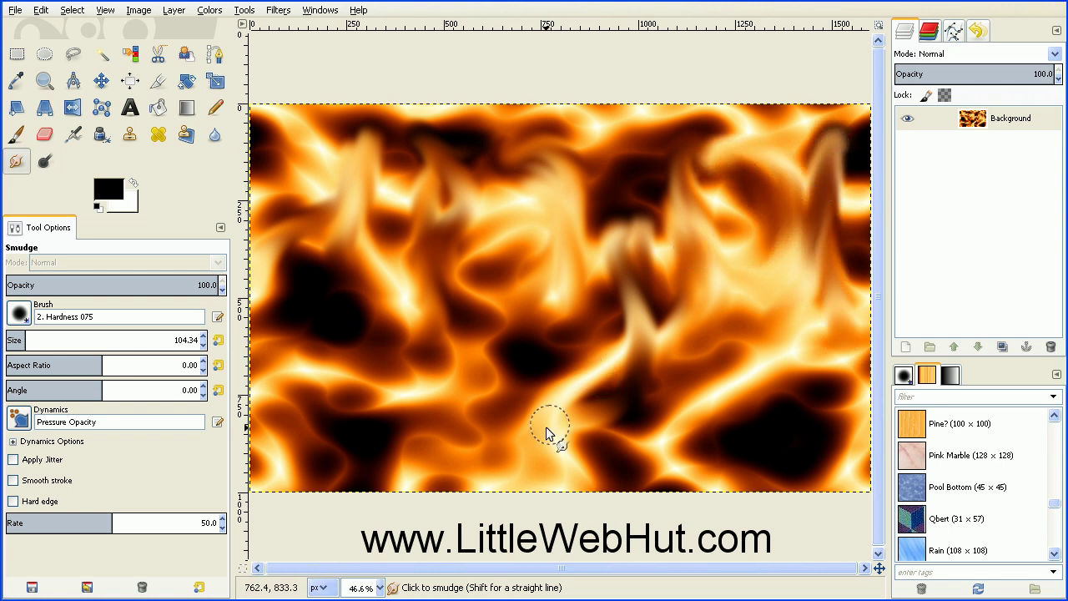
{"action": "mouse_move", "coordinate": [512, 379]}
{"action": "left_mouse_down"}
{"action": "mouse_move", "coordinate": [472, 333]}
{"action": "mouse_move", "coordinate": [556, 231]}
{"action": "left_mouse_up"}
{"action": "left_click_drag", "start_coordinate": [544, 298], "coordinate": [541, 167]}
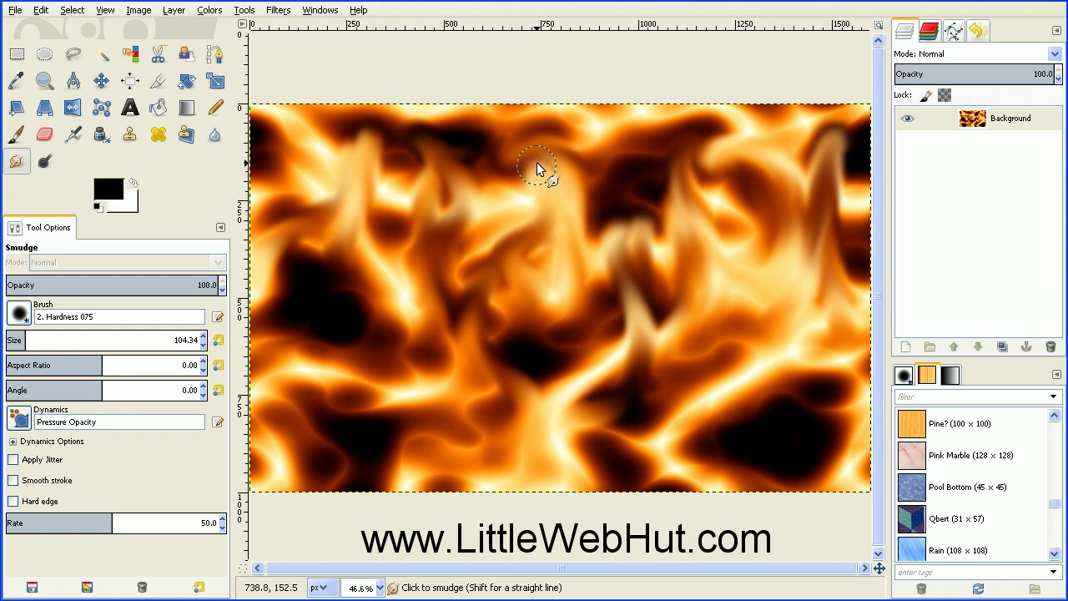
{"action": "mouse_move", "coordinate": [646, 216]}
{"action": "left_mouse_down"}
{"action": "mouse_move", "coordinate": [656, 136]}
{"action": "mouse_move", "coordinate": [664, 200]}
{"action": "mouse_move", "coordinate": [682, 209]}
{"action": "mouse_move", "coordinate": [612, 148]}
{"action": "left_mouse_up"}
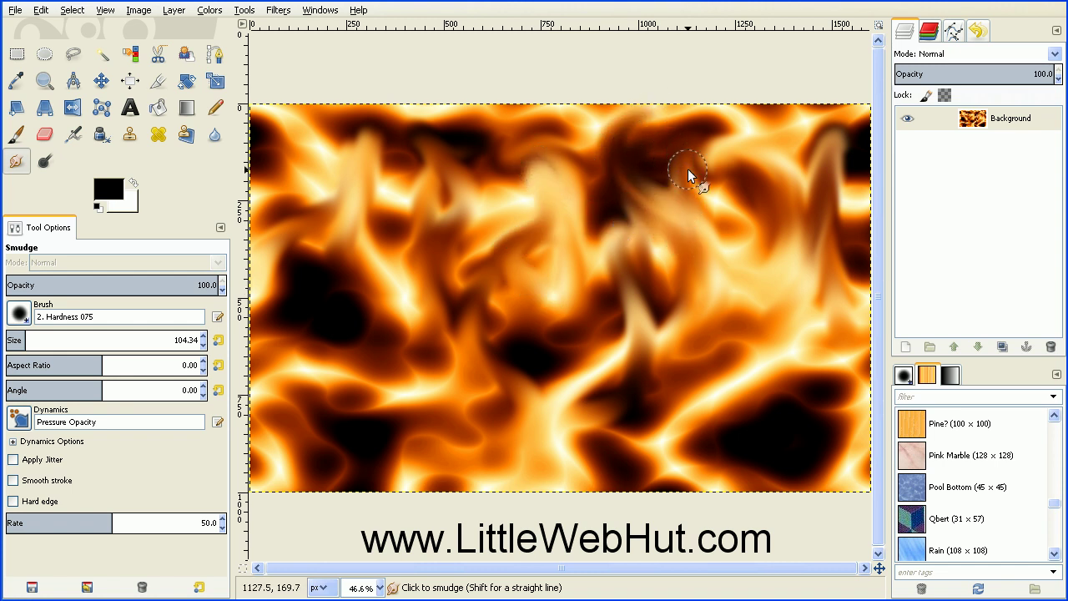
{"action": "left_click_drag", "start_coordinate": [688, 171], "coordinate": [616, 110]}
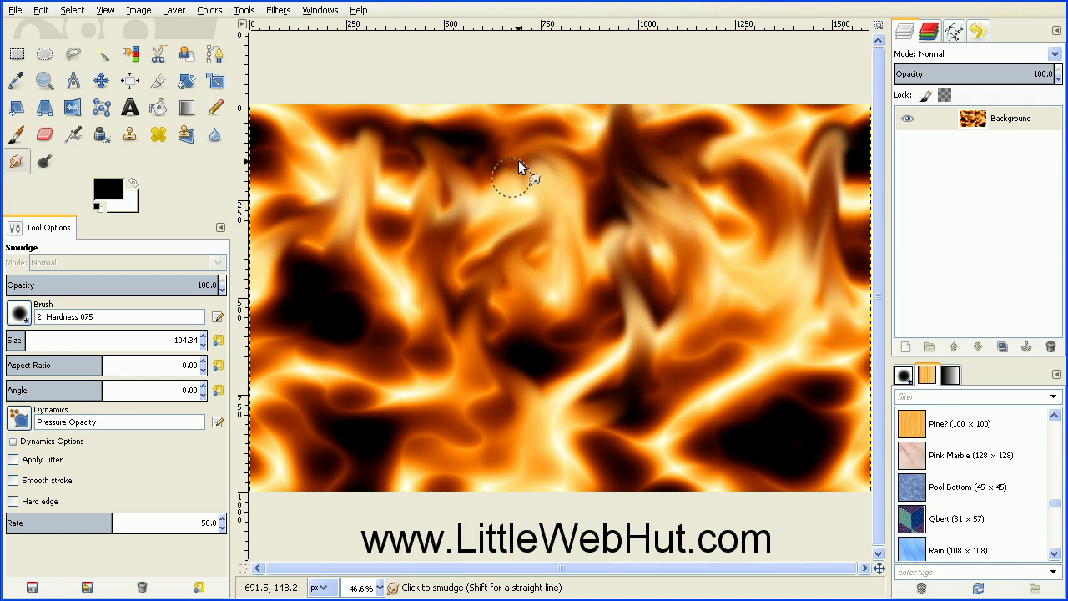
{"action": "left_click_drag", "start_coordinate": [525, 198], "coordinate": [518, 102]}
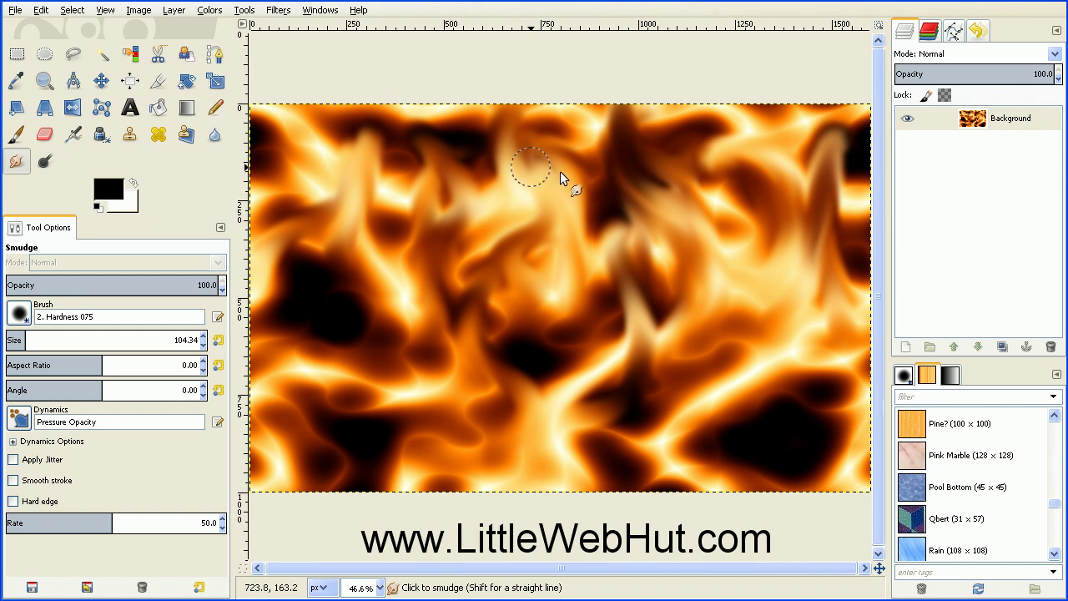
Open pan.jpg from the demo folder as a second image.
{"action": "left_click", "coordinate": [14, 11]}
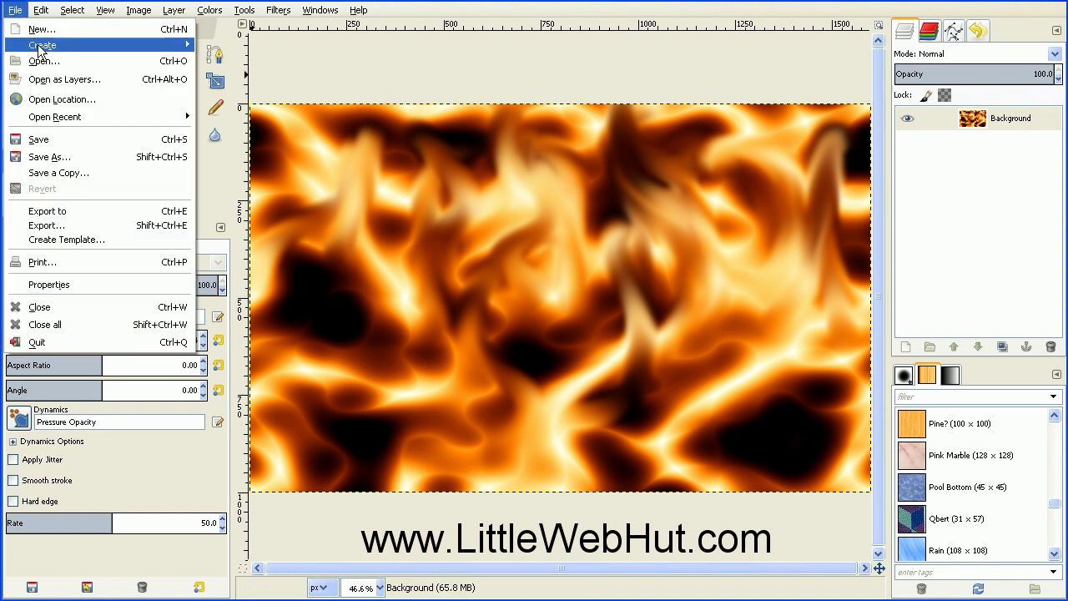
{"action": "left_click", "coordinate": [43, 62]}
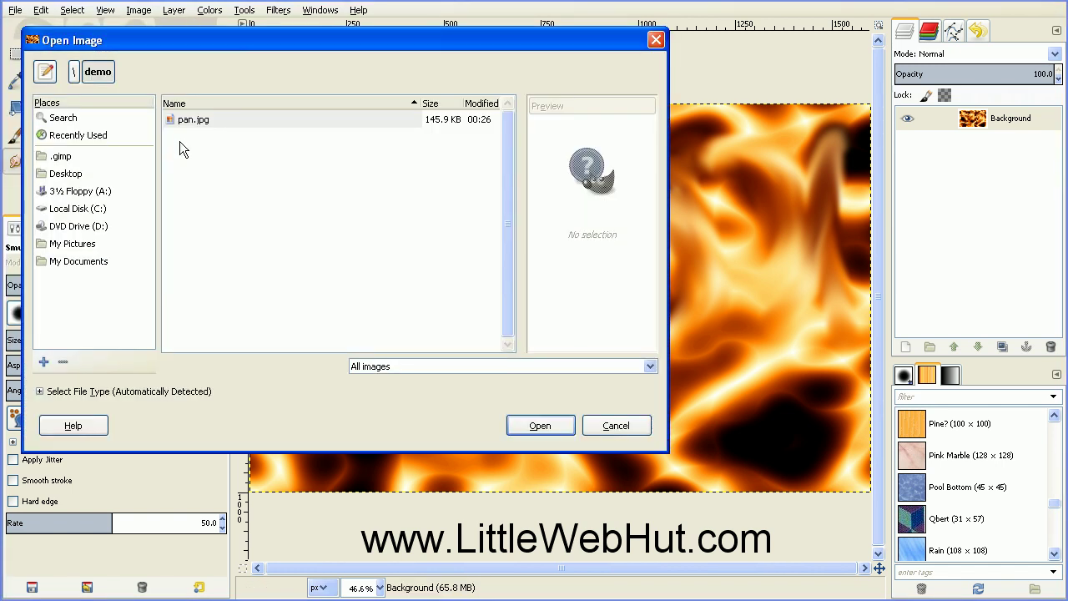
{"action": "left_click", "coordinate": [172, 120]}
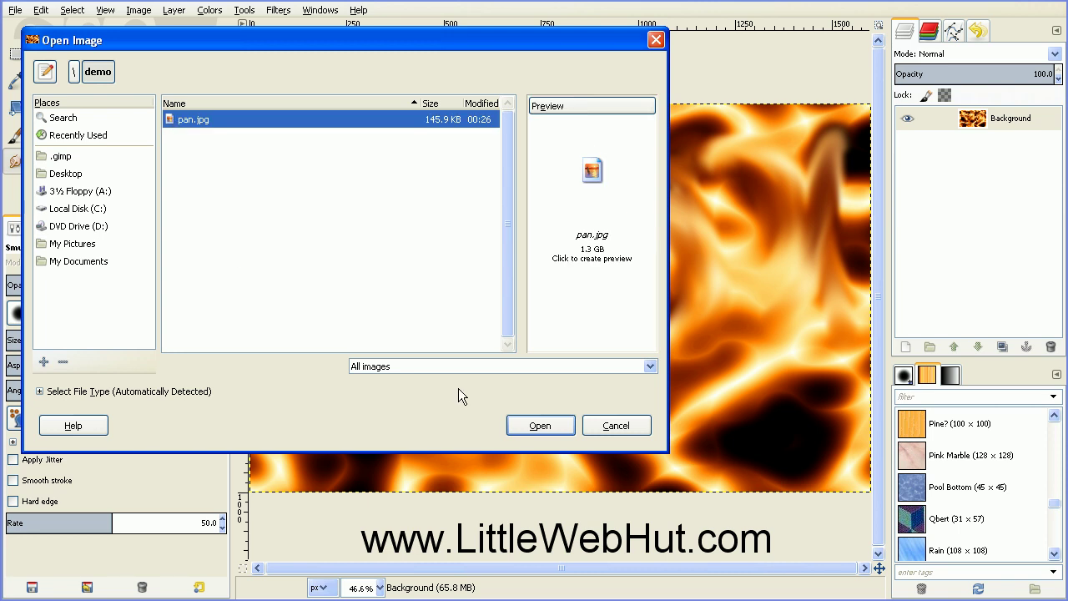
{"action": "left_click", "coordinate": [539, 427]}
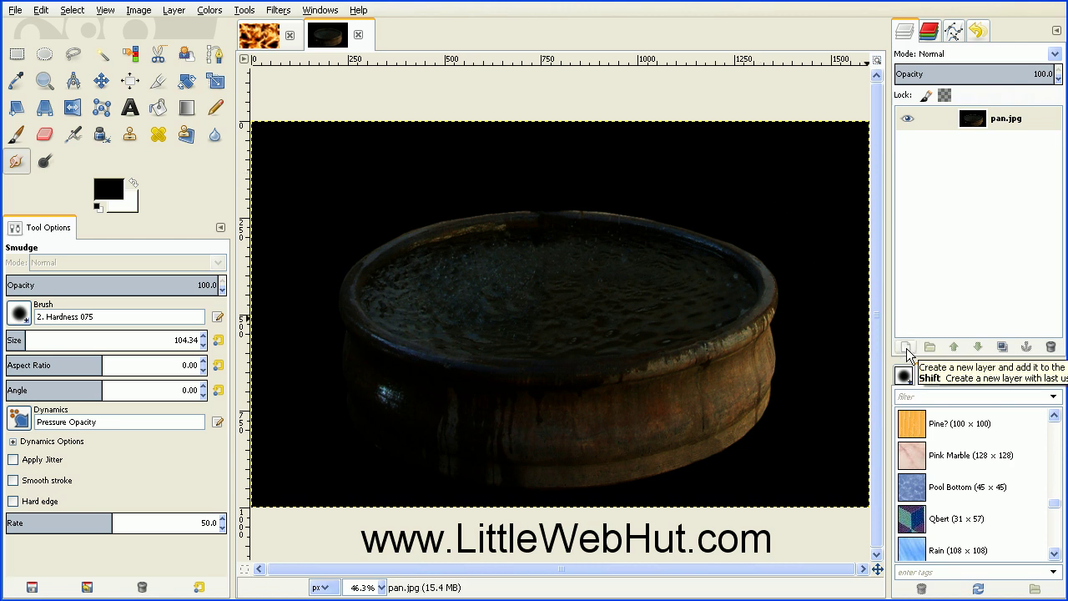
Add a new layer filled with the black foreground colour above pan.jpg.
{"action": "left_click", "coordinate": [906, 347]}
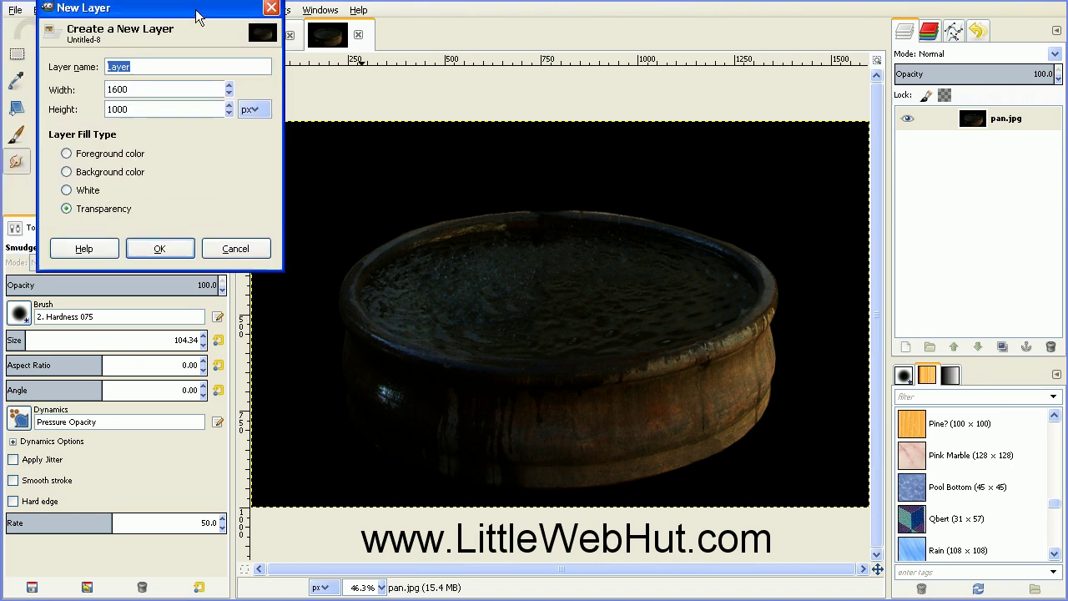
{"action": "left_click_drag", "start_coordinate": [169, 19], "coordinate": [358, 45]}
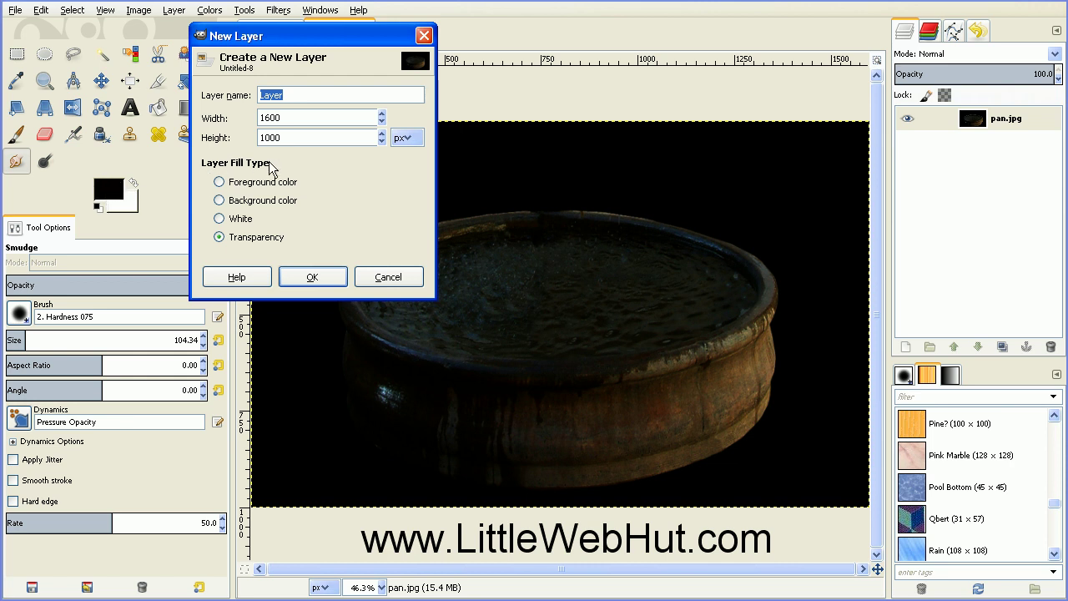
{"action": "left_click", "coordinate": [222, 182]}
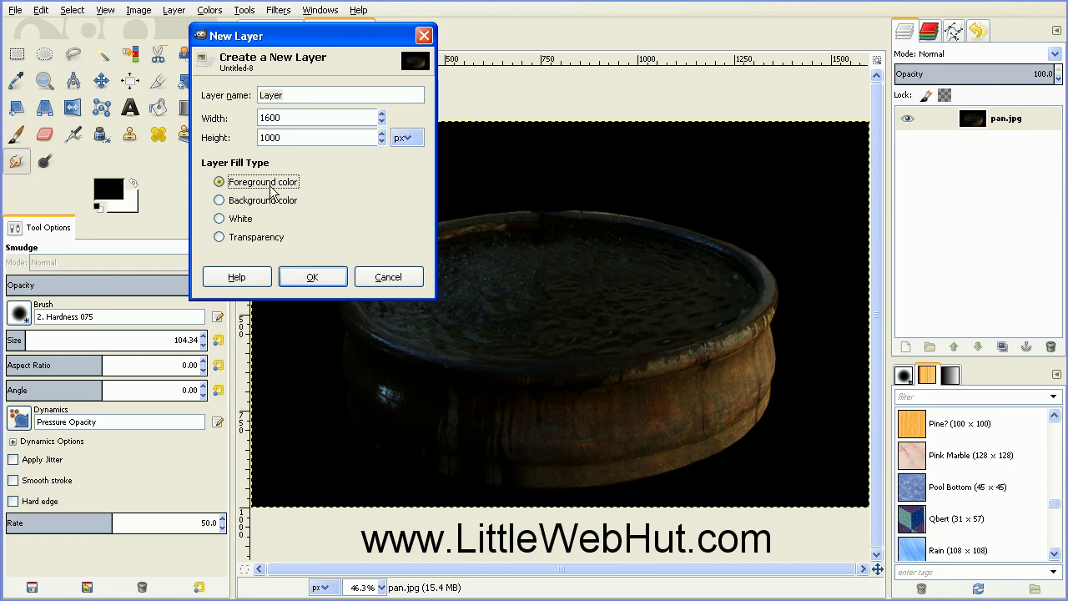
{"action": "left_click", "coordinate": [320, 278]}
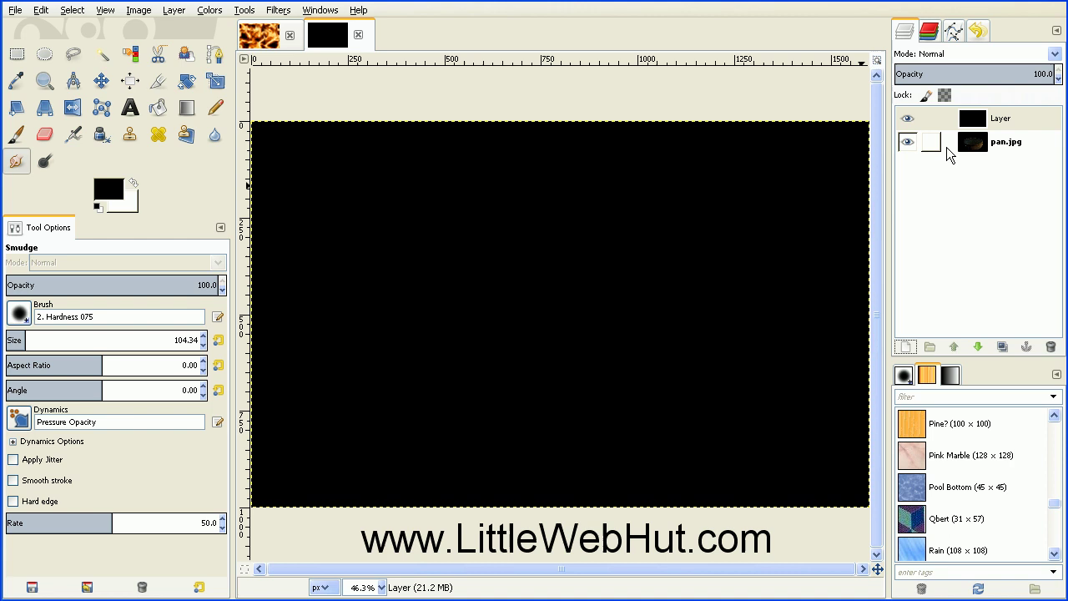
With Layer hidden, fit an elliptical selection to the pan's water, then show Layer again.
{"action": "left_click", "coordinate": [907, 119]}
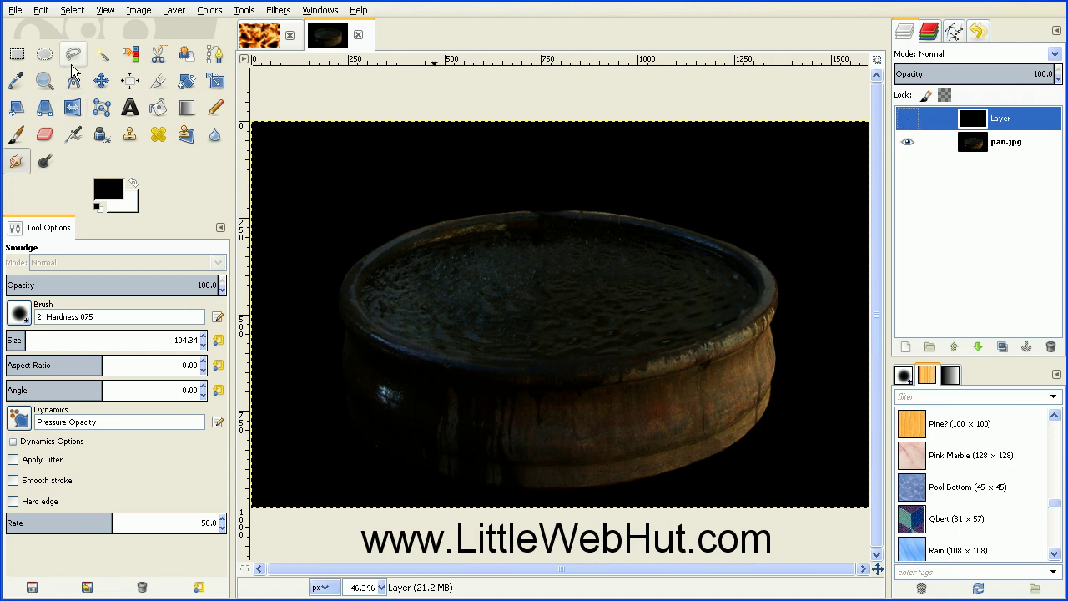
{"action": "left_click", "coordinate": [46, 57]}
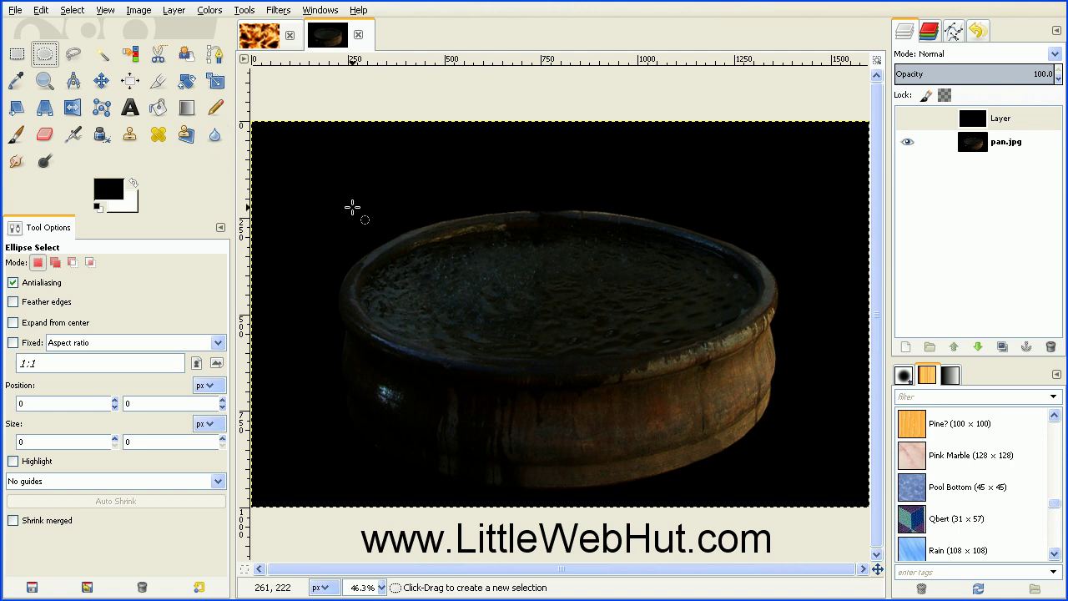
{"action": "left_click_drag", "start_coordinate": [351, 208], "coordinate": [764, 354]}
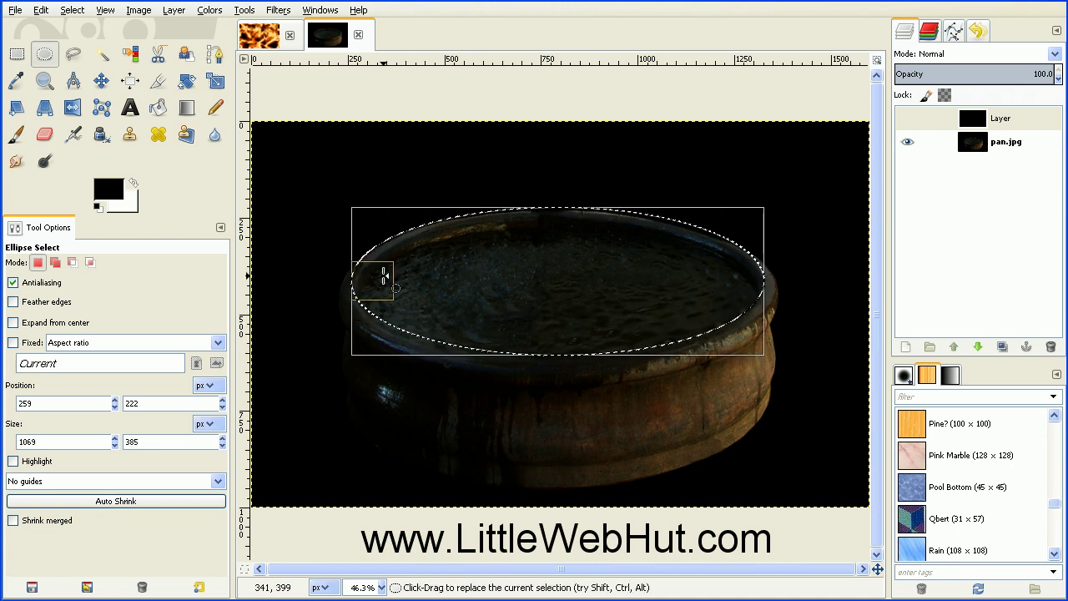
{"action": "left_click_drag", "start_coordinate": [354, 276], "coordinate": [359, 280]}
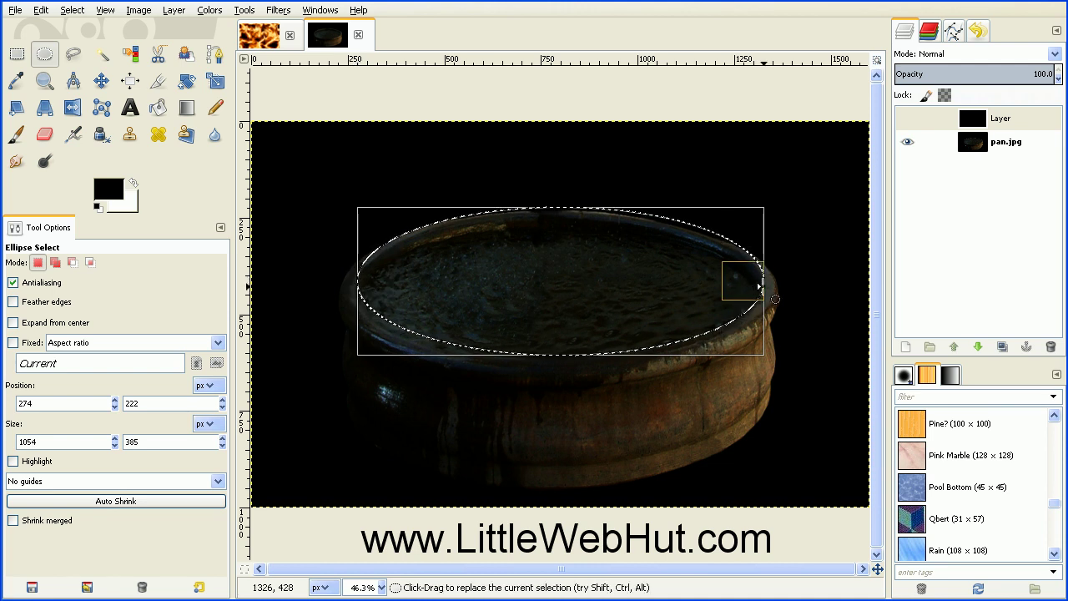
{"action": "left_click_drag", "start_coordinate": [760, 283], "coordinate": [753, 280]}
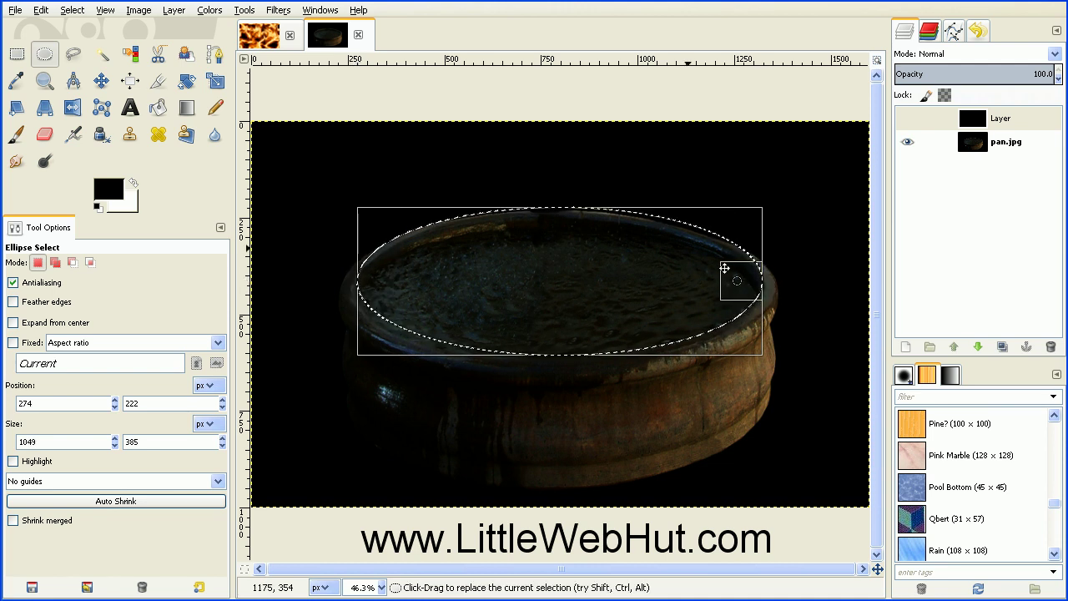
{"action": "left_click_drag", "start_coordinate": [574, 205], "coordinate": [567, 228]}
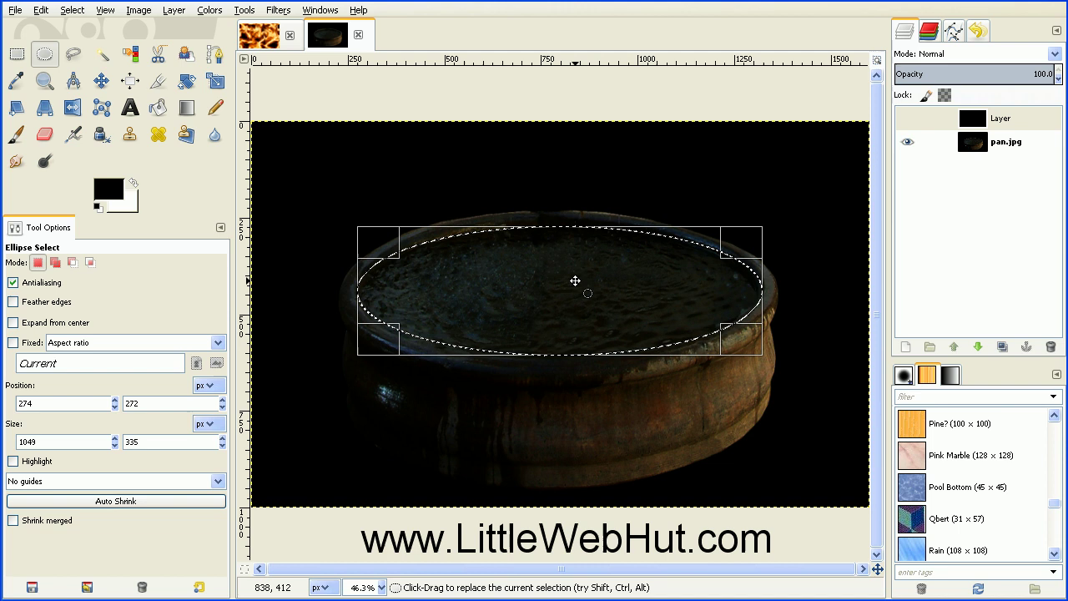
{"action": "left_click", "coordinate": [908, 122]}
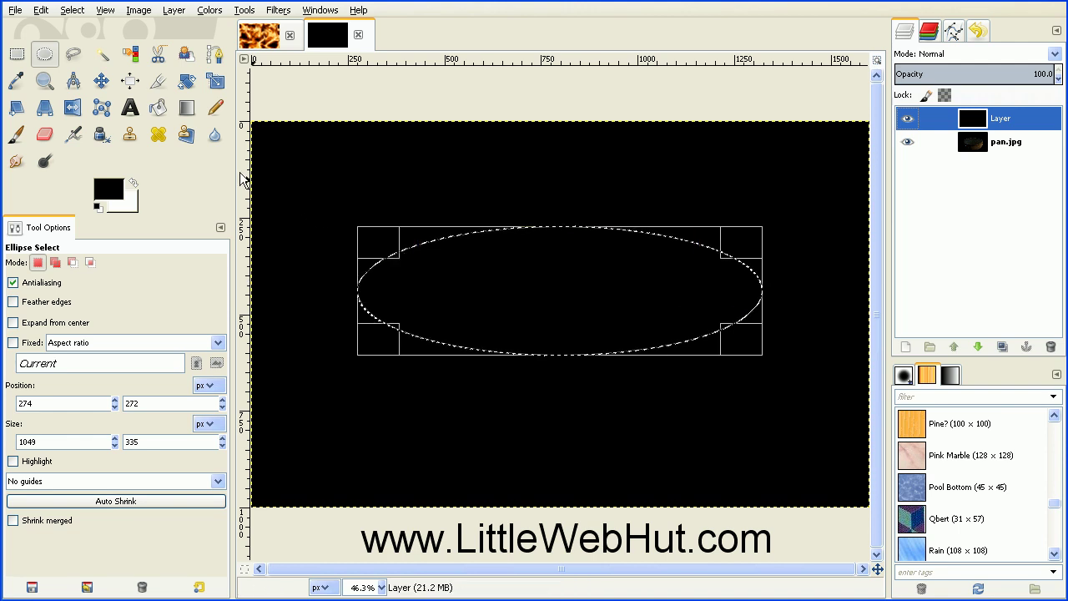
Fill the elliptical selection with white using the Bucket Fill tool.
{"action": "left_click", "coordinate": [158, 107]}
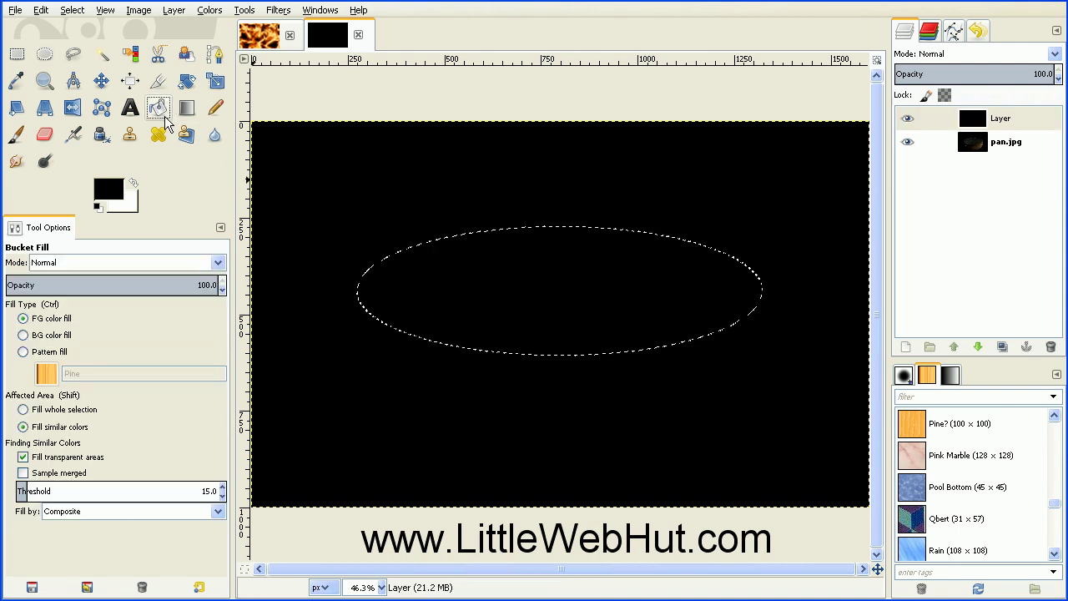
{"action": "left_click", "coordinate": [133, 186]}
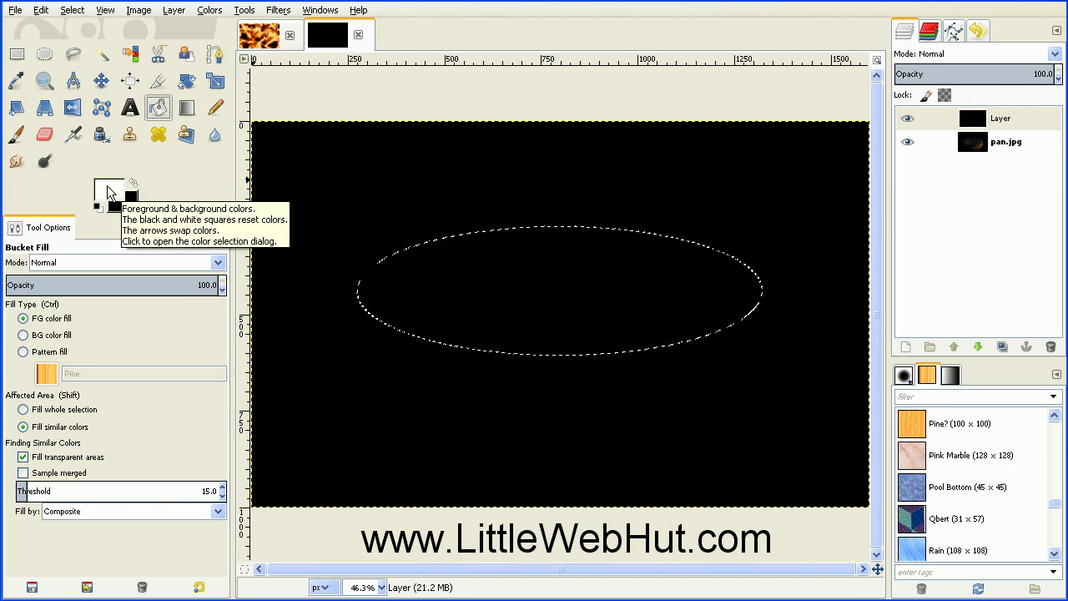
{"action": "left_click", "coordinate": [538, 291]}
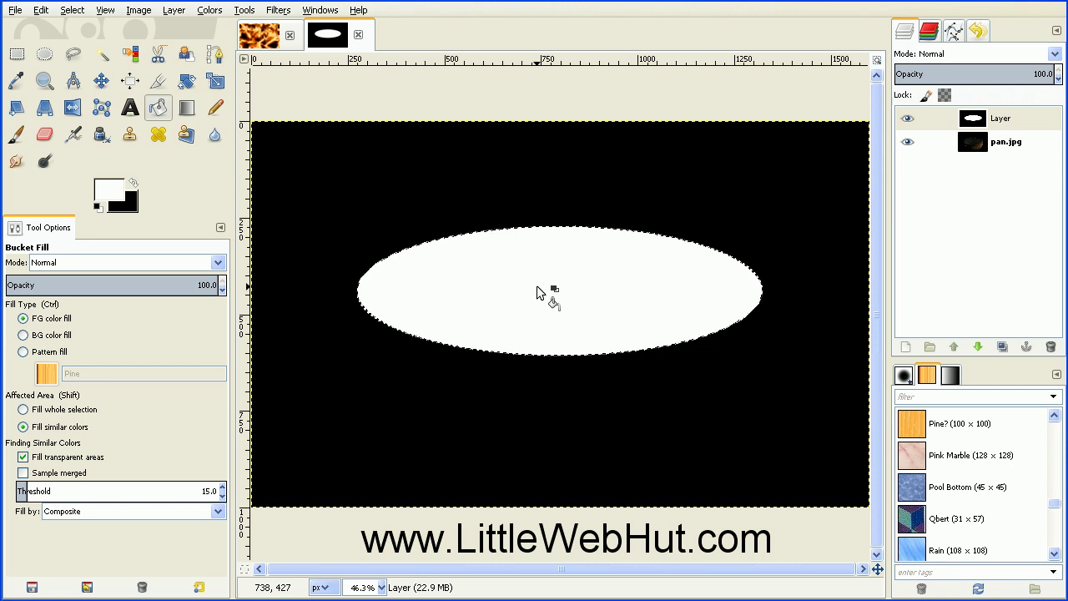
Render turbulent solid noise clouds into the ellipse from the Render filters.
{"action": "left_click", "coordinate": [278, 12]}
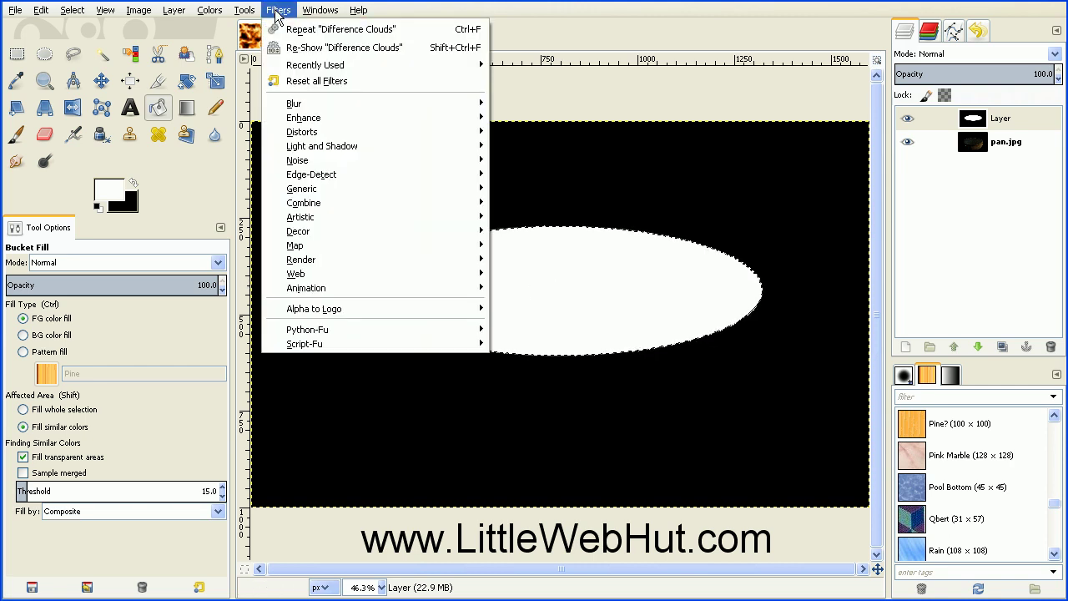
{"action": "mouse_move", "coordinate": [367, 261]}
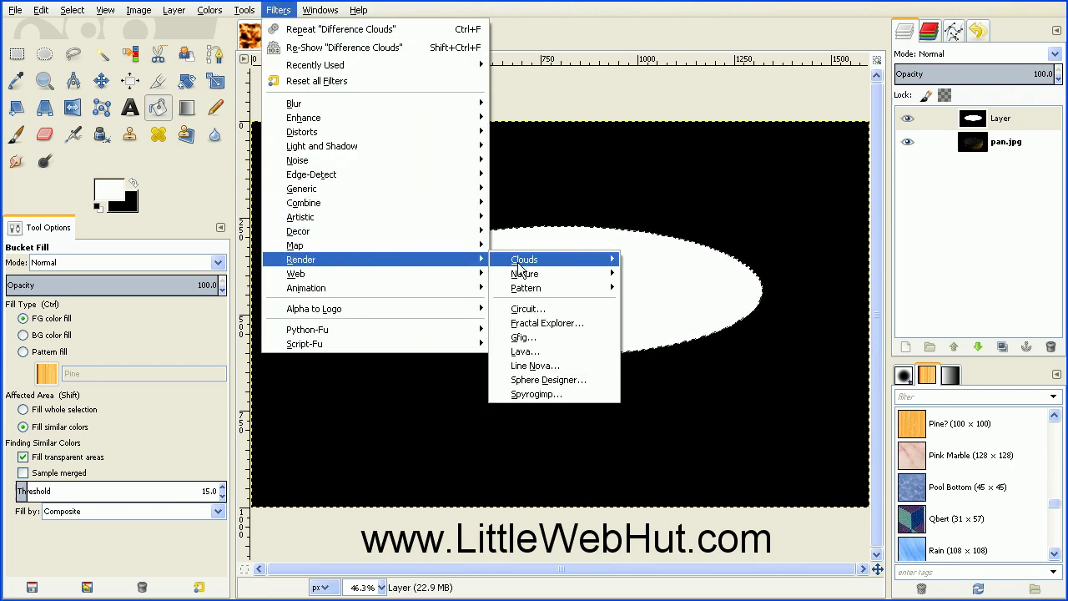
{"action": "mouse_move", "coordinate": [544, 259]}
{"action": "left_click", "coordinate": [668, 261]}
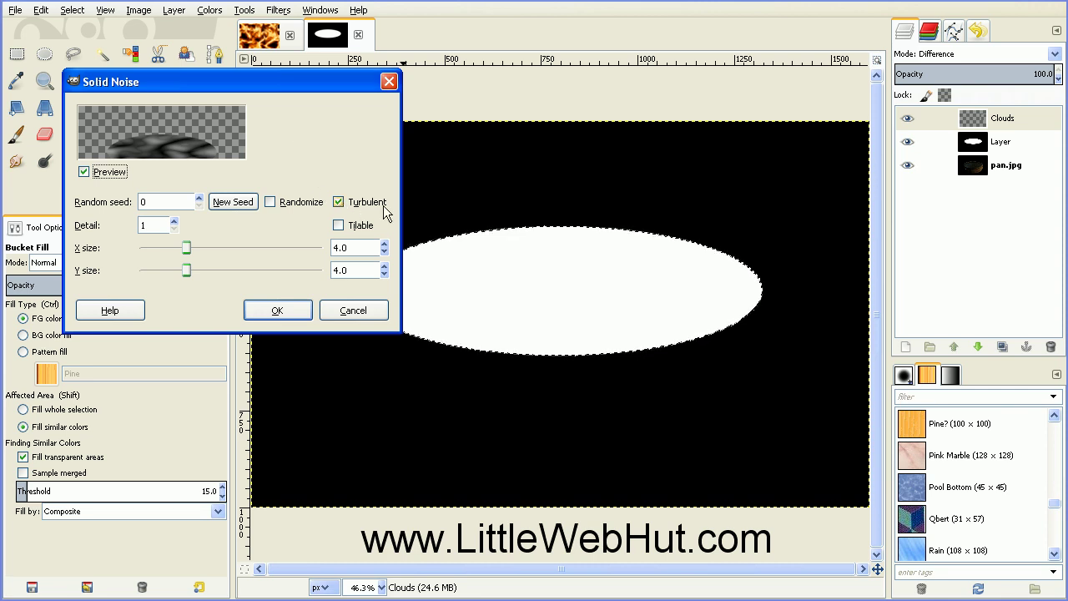
{"action": "left_click", "coordinate": [279, 311]}
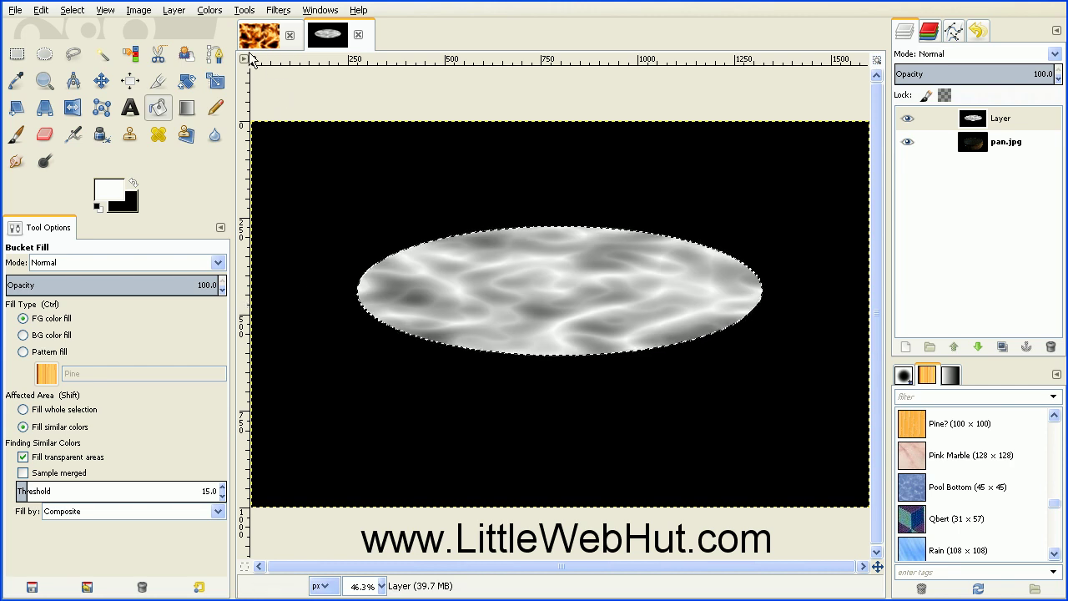
Apply Curves with the lower point pulled to the bottom, turning the noise black with bright streaks.
{"action": "left_click", "coordinate": [210, 10]}
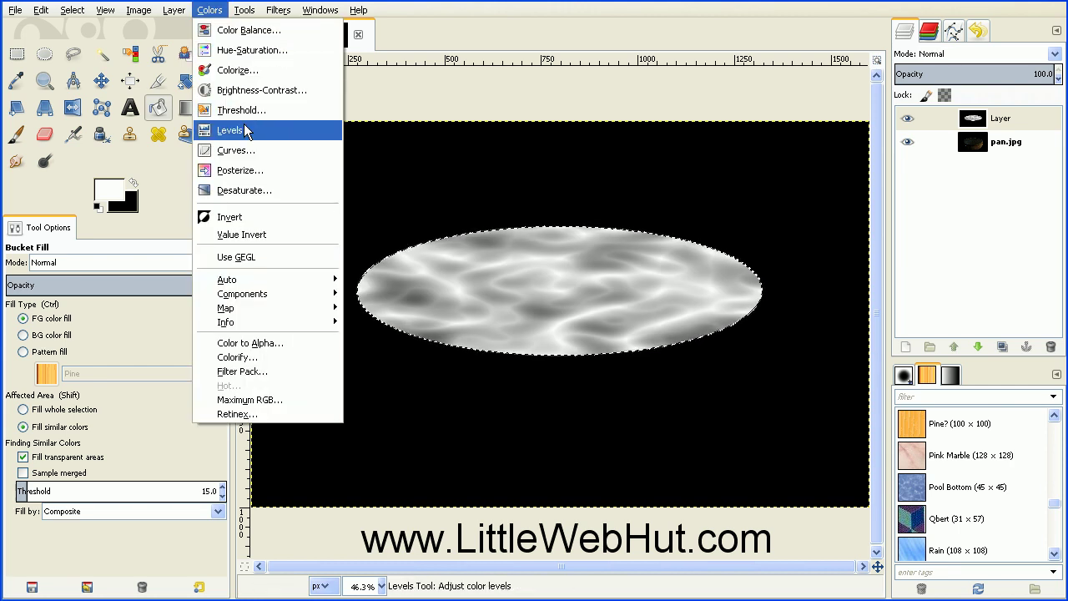
{"action": "left_click", "coordinate": [233, 150]}
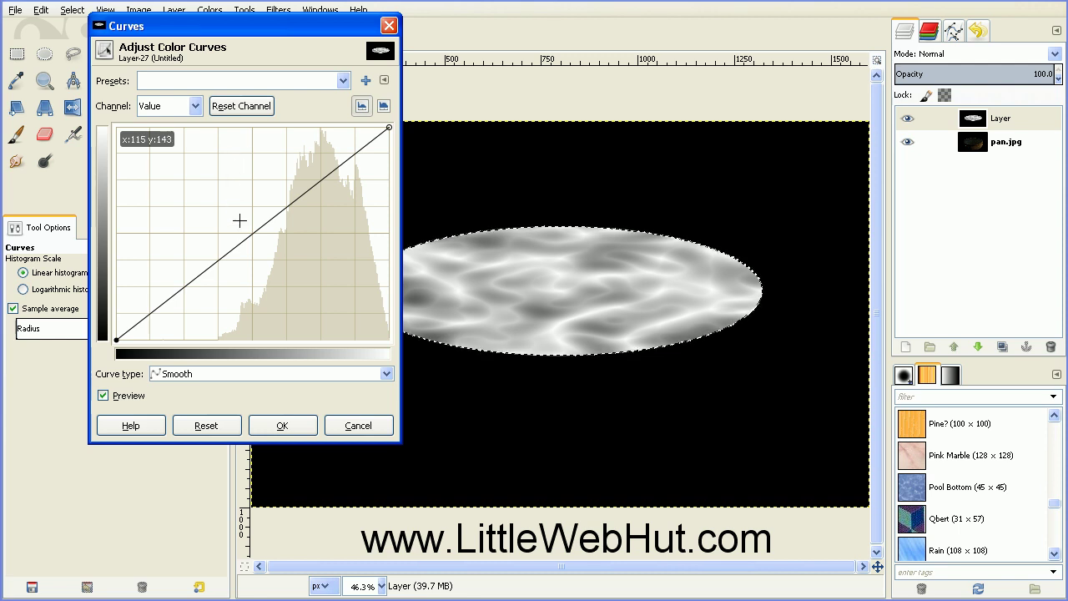
{"action": "left_click_drag", "start_coordinate": [252, 234], "coordinate": [251, 340]}
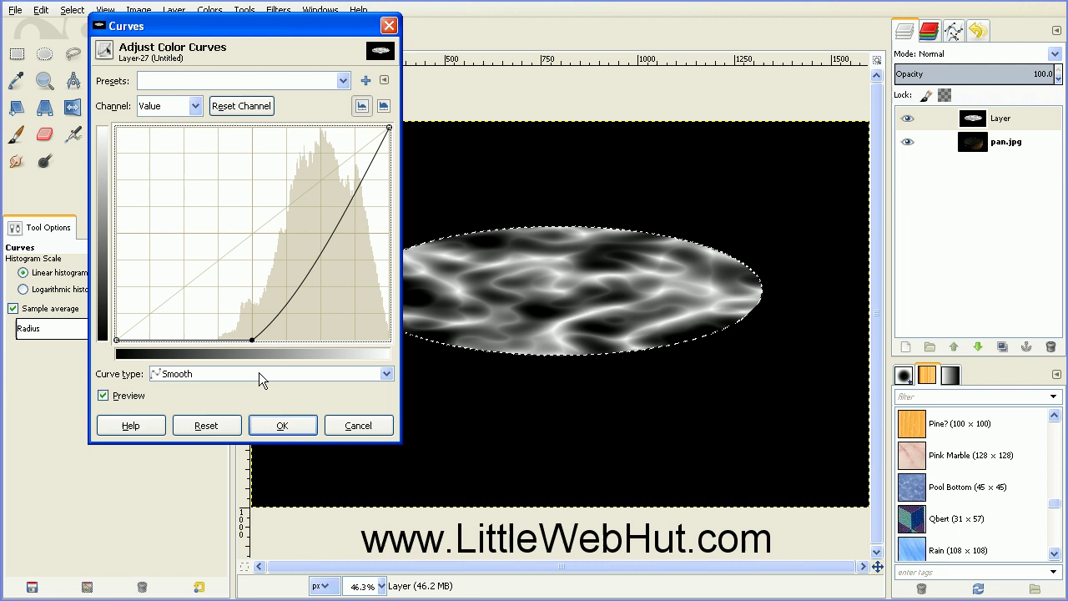
{"action": "left_click", "coordinate": [281, 424]}
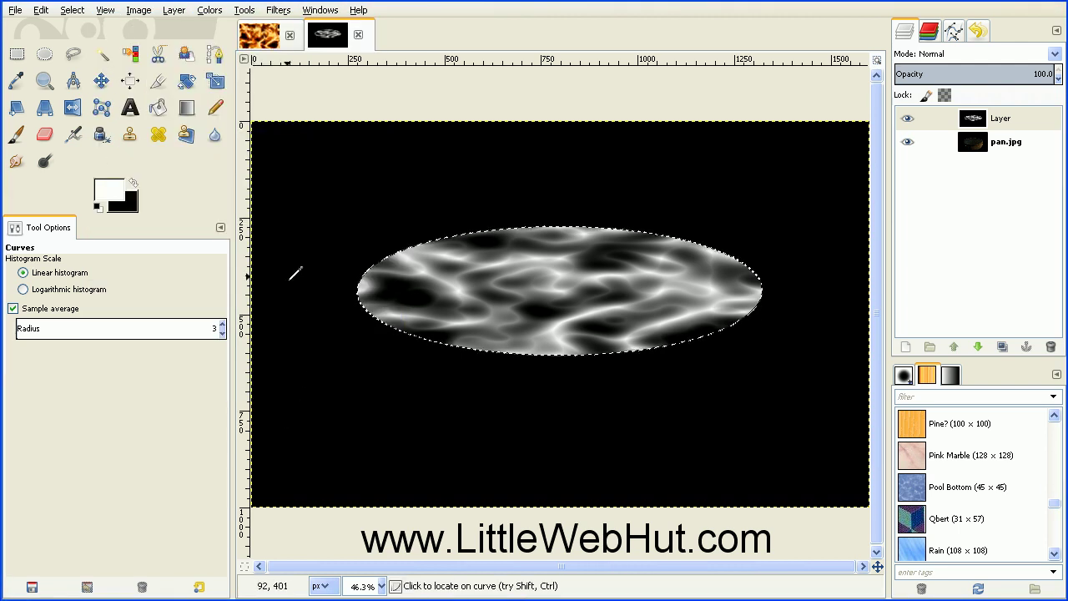
In Color Balance, set the shadows to Cyan-Red 100 and Yellow-Blue -100.
{"action": "left_click", "coordinate": [210, 11]}
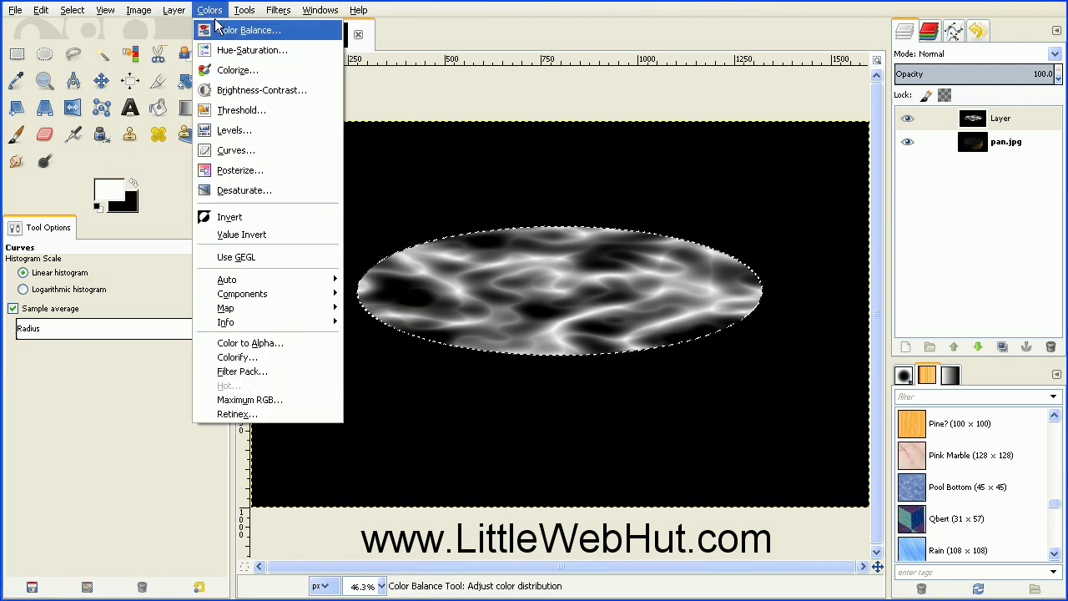
{"action": "left_click", "coordinate": [218, 31]}
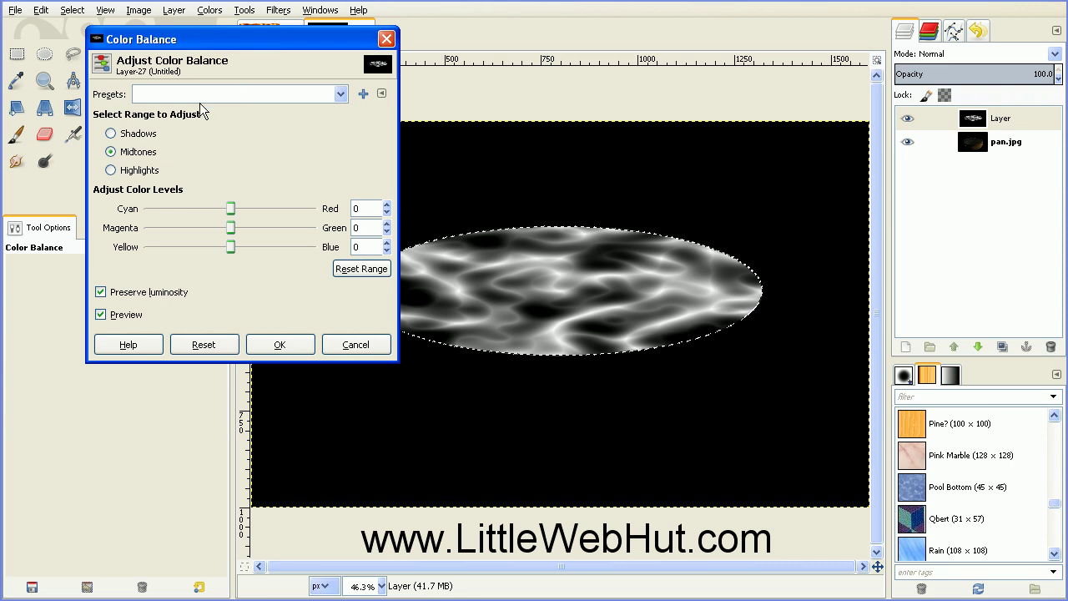
{"action": "left_click", "coordinate": [112, 134]}
{"action": "left_click_drag", "start_coordinate": [234, 211], "coordinate": [317, 209]}
{"action": "left_click_drag", "start_coordinate": [233, 251], "coordinate": [140, 247]}
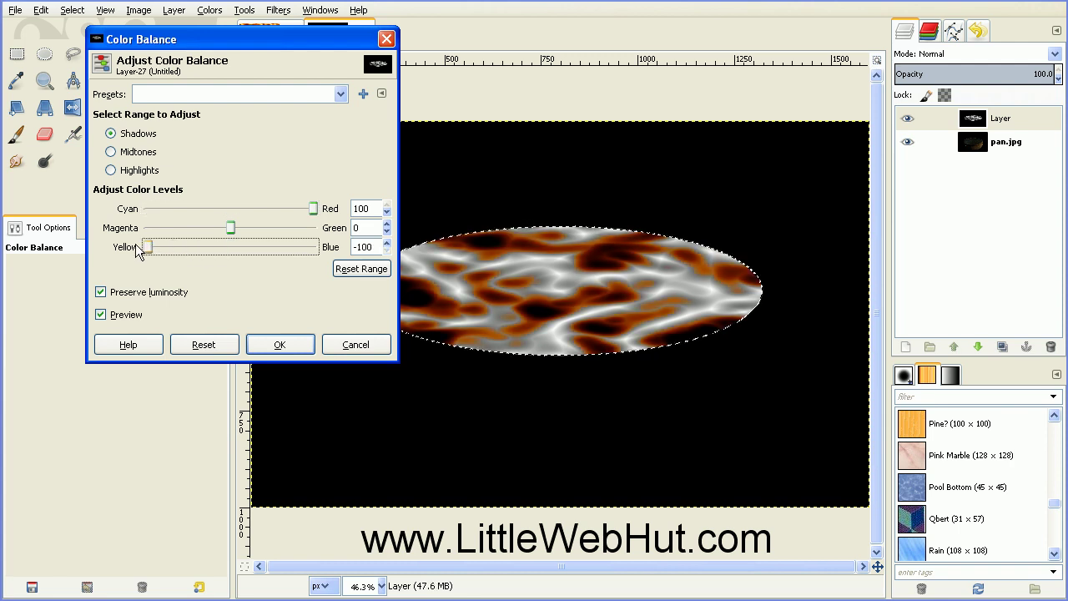
Set the midtones to Cyan-Red 100 and Yellow-Blue -100.
{"action": "left_click", "coordinate": [127, 156]}
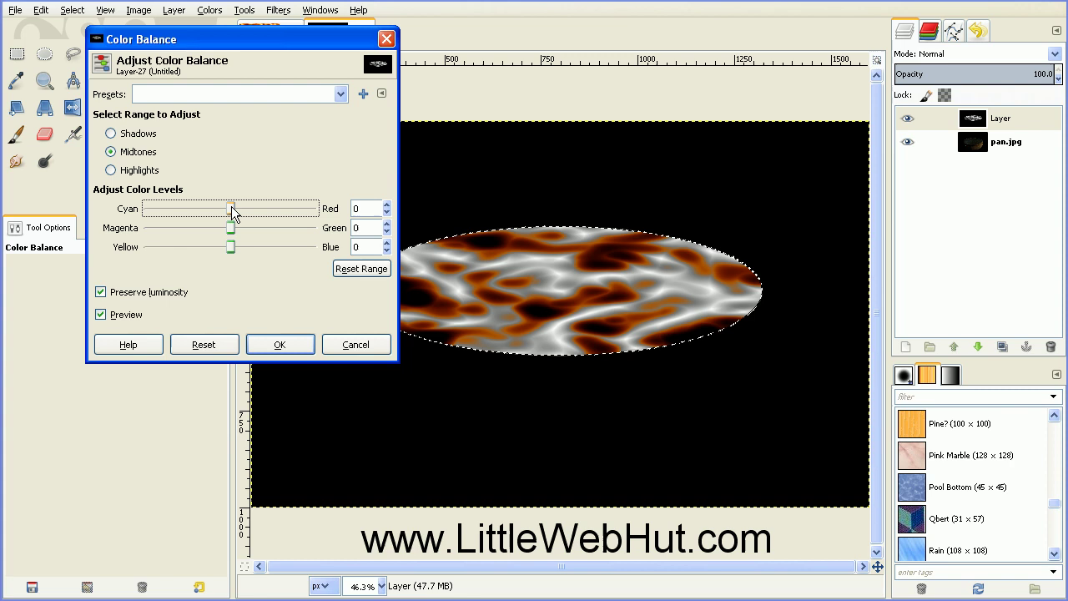
{"action": "left_click_drag", "start_coordinate": [232, 208], "coordinate": [317, 209]}
{"action": "left_click", "coordinate": [230, 248]}
{"action": "left_click_drag", "start_coordinate": [230, 248], "coordinate": [143, 247]}
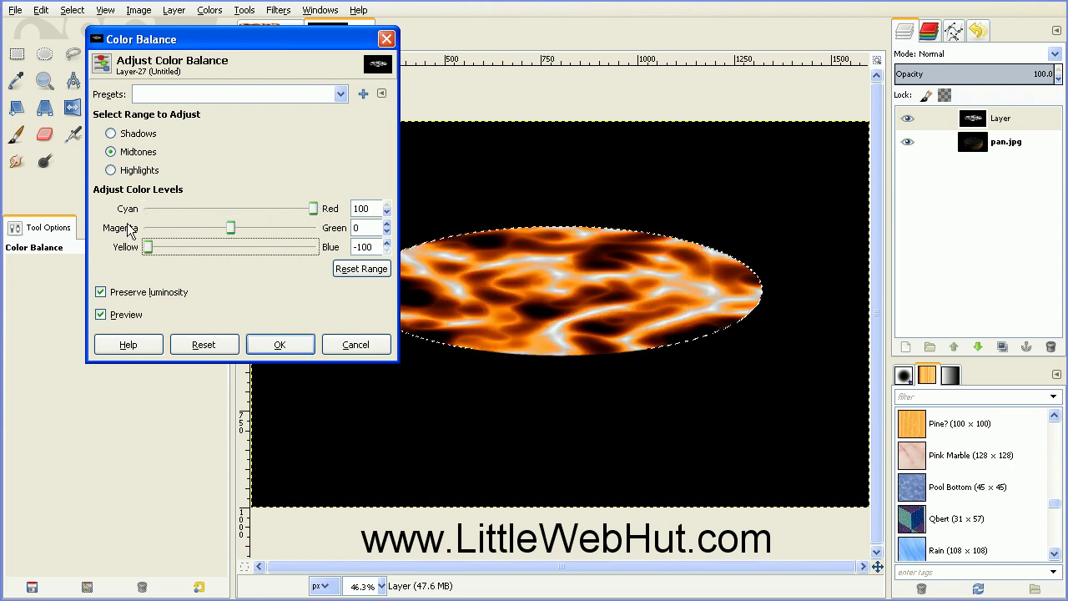
Set the highlights to Cyan-Red 100 and Yellow-Blue -100 and apply the orange balance.
{"action": "left_click", "coordinate": [125, 171]}
{"action": "left_click", "coordinate": [234, 208]}
{"action": "left_click_drag", "start_coordinate": [234, 209], "coordinate": [317, 208]}
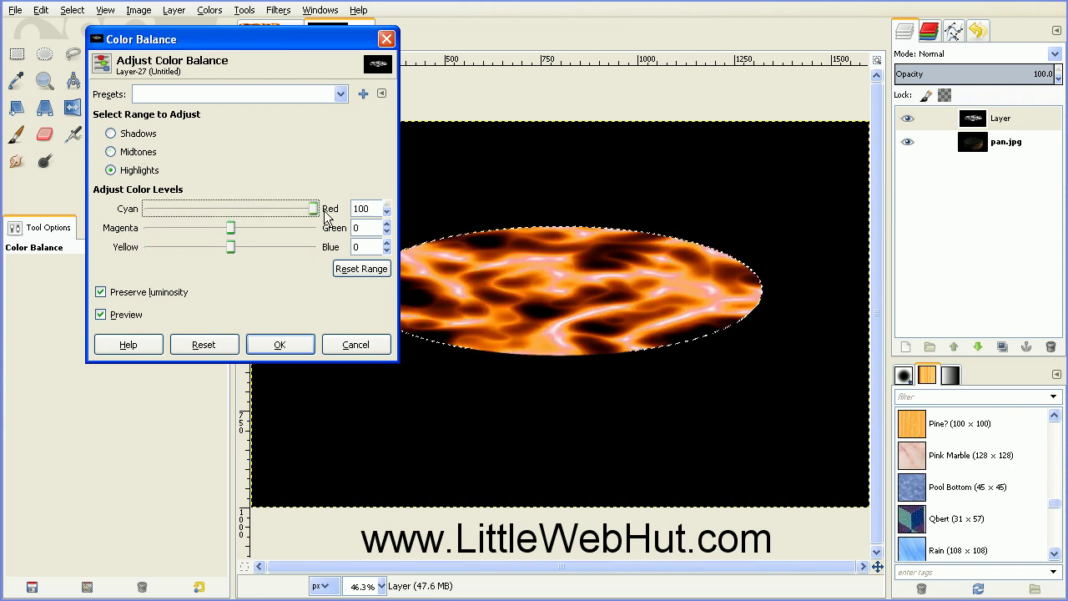
{"action": "left_click_drag", "start_coordinate": [240, 246], "coordinate": [144, 247]}
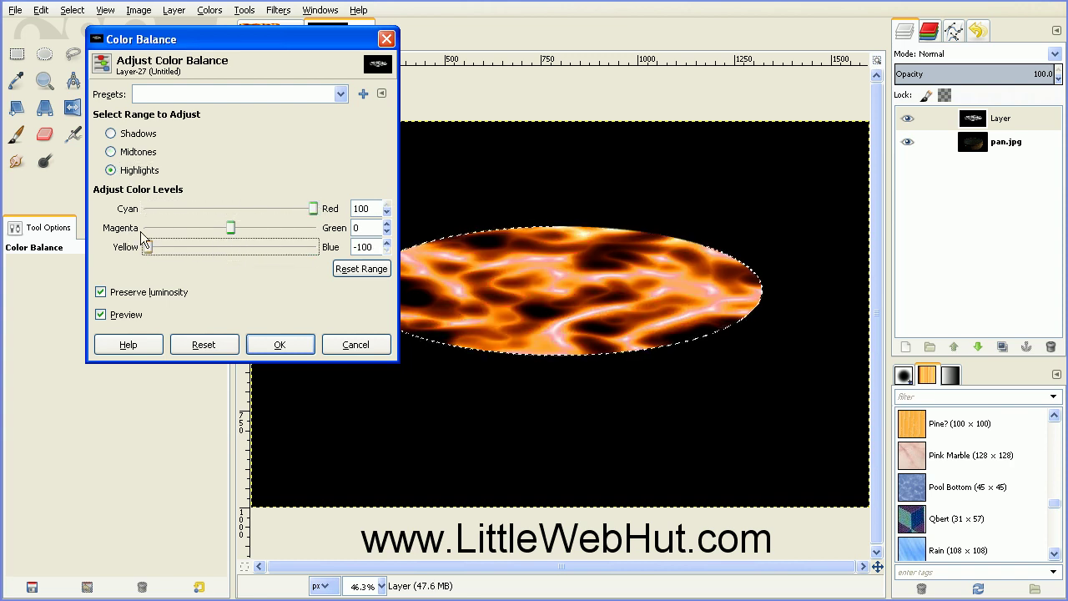
{"action": "left_click", "coordinate": [290, 344]}
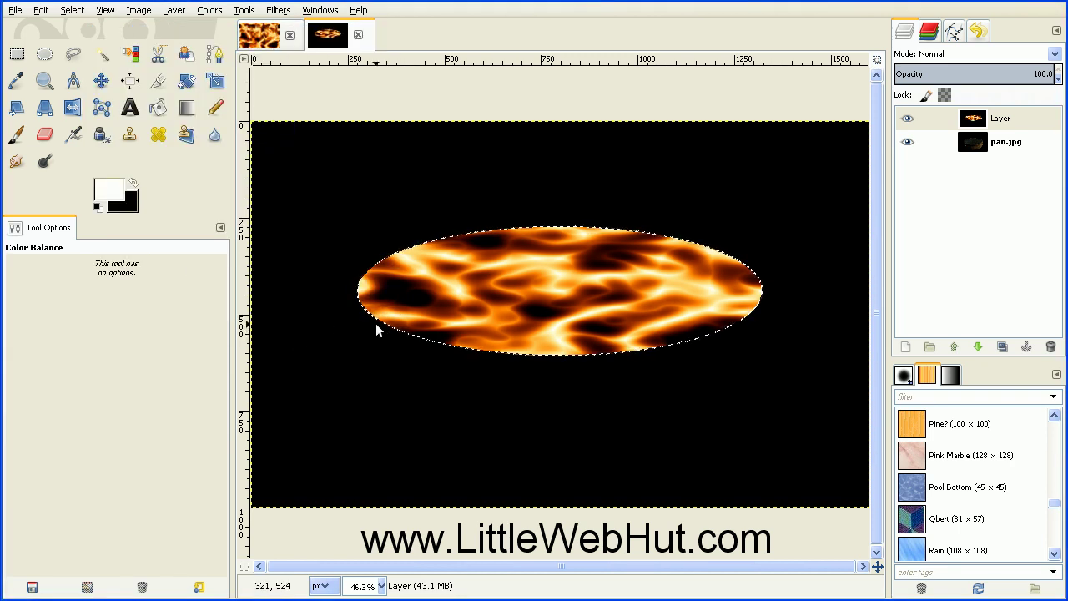
Clear the selection with Select > None and set the fire layer's mode to Screen.
{"action": "left_click", "coordinate": [74, 12]}
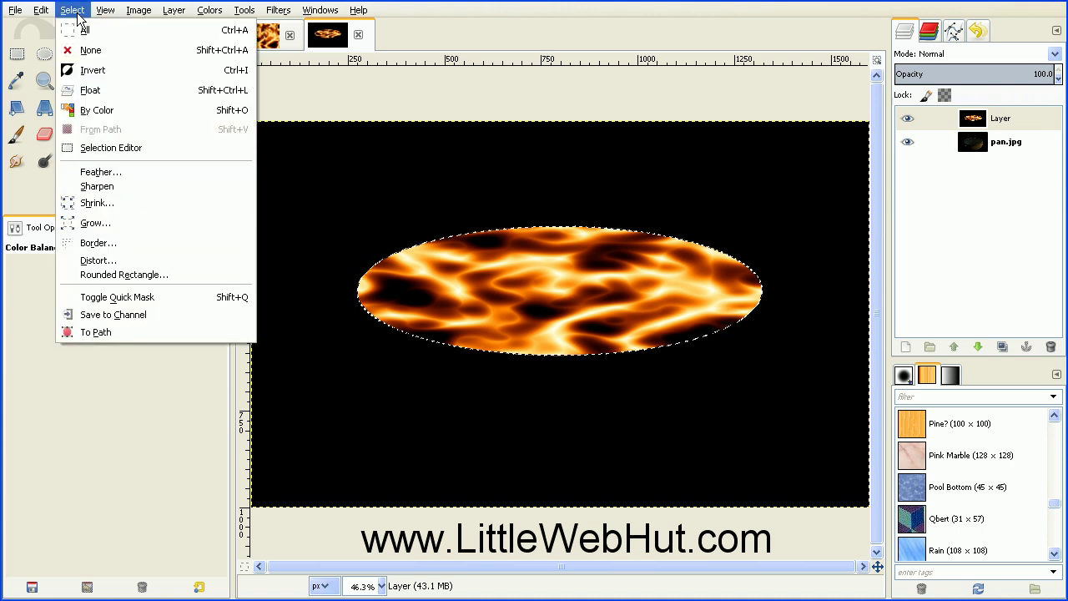
{"action": "left_click", "coordinate": [90, 51]}
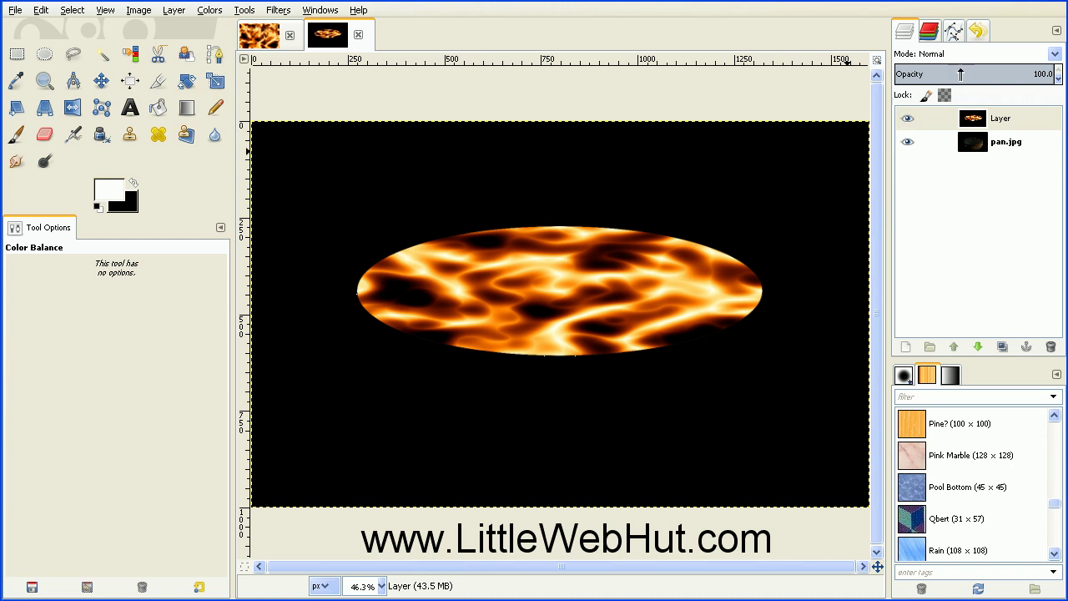
{"action": "left_click", "coordinate": [1055, 55]}
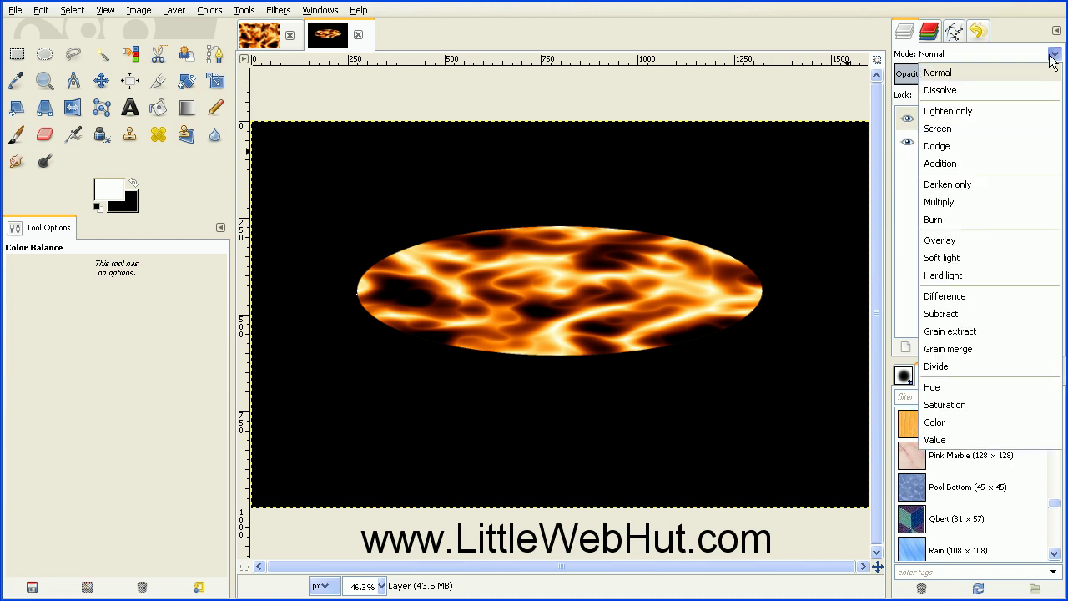
{"action": "left_click", "coordinate": [938, 129]}
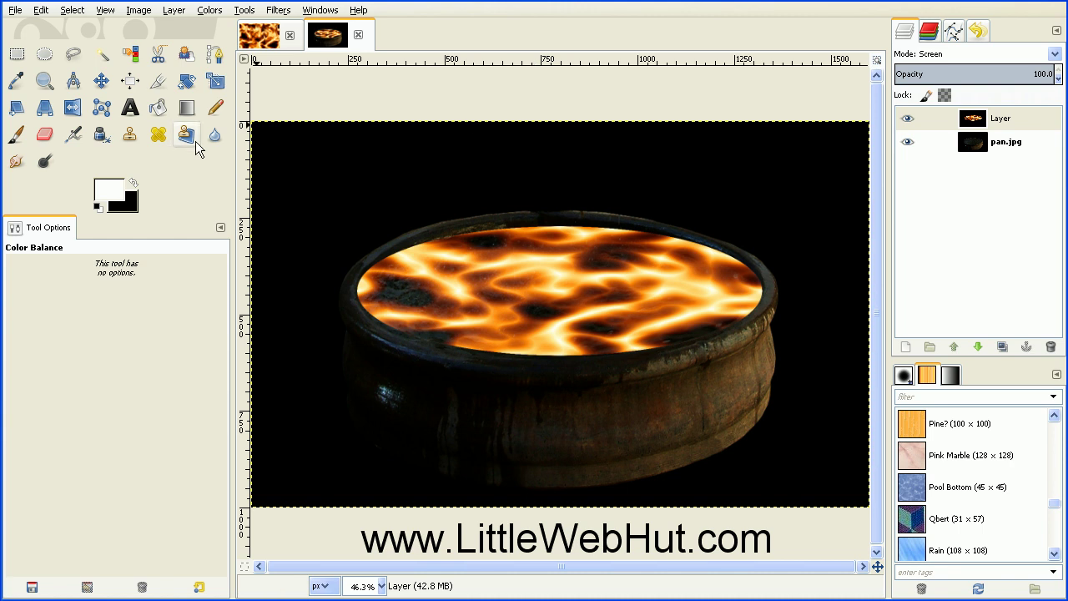
Take the Smudge tool at about 52 px and smear the fire's edge along the rim.
{"action": "left_click", "coordinate": [18, 162]}
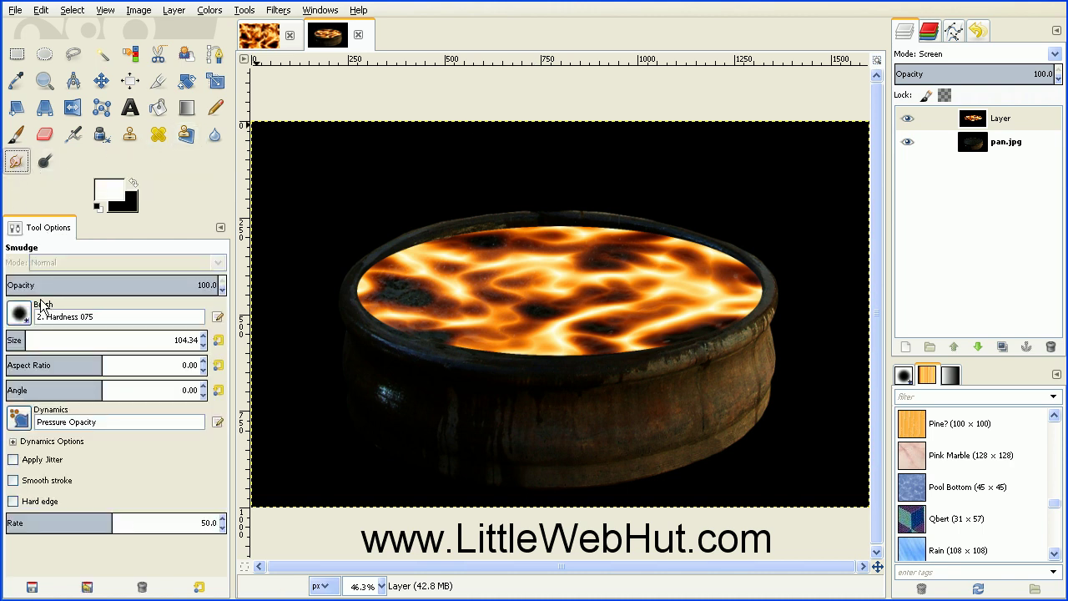
{"action": "left_click_drag", "start_coordinate": [26, 340], "coordinate": [16, 338]}
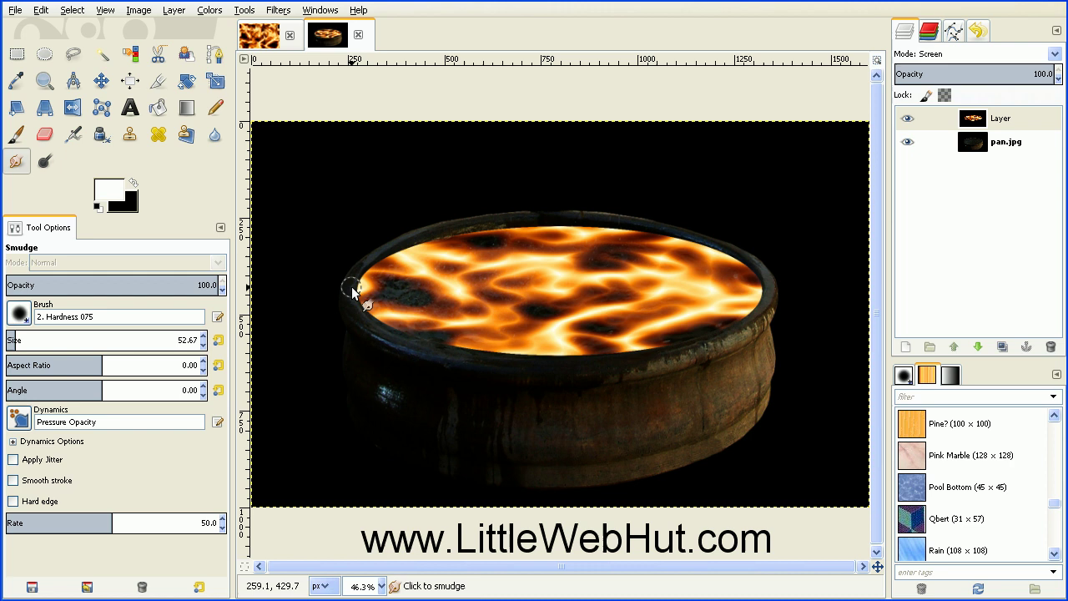
{"action": "mouse_move", "coordinate": [352, 289]}
{"action": "left_mouse_down"}
{"action": "mouse_move", "coordinate": [364, 292]}
{"action": "mouse_move", "coordinate": [379, 263]}
{"action": "mouse_move", "coordinate": [445, 241]}
{"action": "mouse_move", "coordinate": [580, 224]}
{"action": "mouse_move", "coordinate": [688, 243]}
{"action": "mouse_move", "coordinate": [750, 269]}
{"action": "mouse_move", "coordinate": [764, 296]}
{"action": "left_mouse_up"}
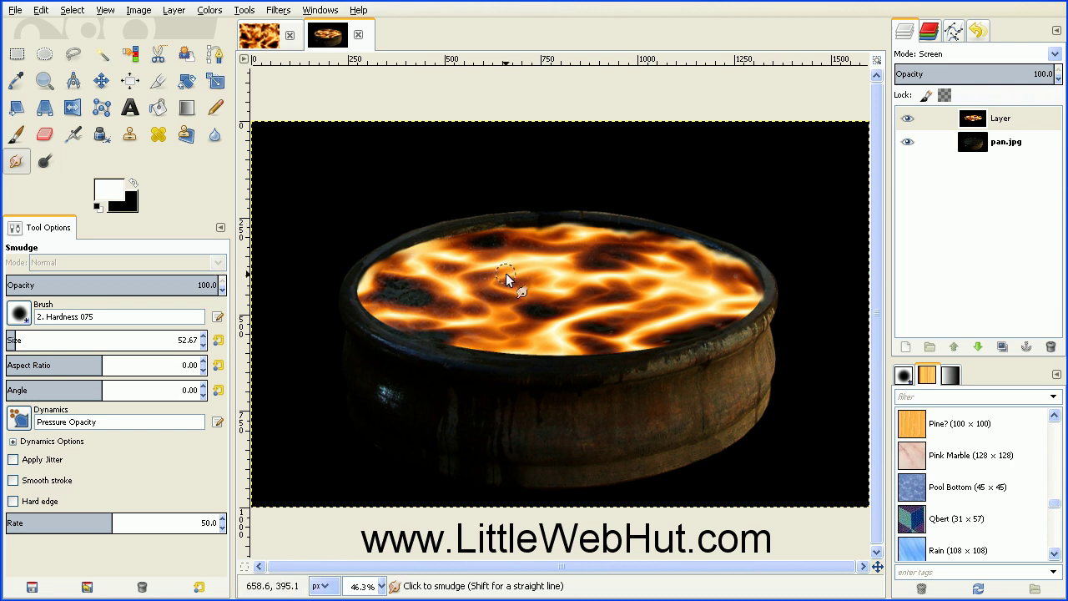
Smudge flame wisps upward from the left and middle of the fire past the back rim.
{"action": "mouse_move", "coordinate": [390, 276]}
{"action": "left_mouse_down"}
{"action": "mouse_move", "coordinate": [337, 238]}
{"action": "mouse_move", "coordinate": [373, 284]}
{"action": "mouse_move", "coordinate": [387, 230]}
{"action": "mouse_move", "coordinate": [408, 221]}
{"action": "mouse_move", "coordinate": [393, 273]}
{"action": "mouse_move", "coordinate": [388, 255]}
{"action": "mouse_move", "coordinate": [407, 221]}
{"action": "left_mouse_up"}
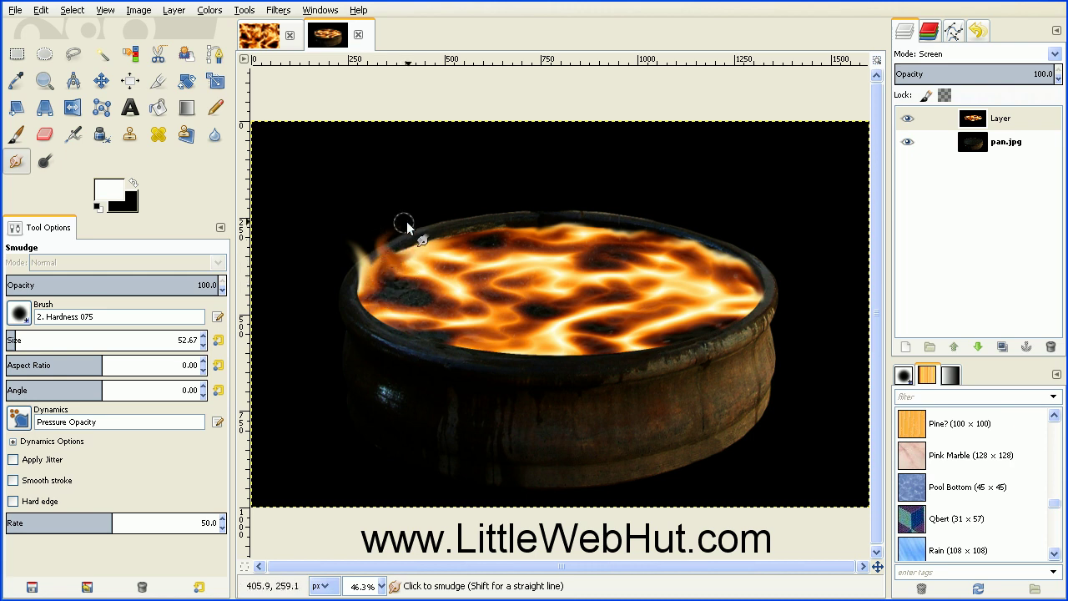
{"action": "left_click_drag", "start_coordinate": [417, 280], "coordinate": [441, 227]}
{"action": "mouse_move", "coordinate": [437, 309]}
{"action": "left_mouse_down"}
{"action": "mouse_move", "coordinate": [457, 244]}
{"action": "mouse_move", "coordinate": [455, 308]}
{"action": "mouse_move", "coordinate": [488, 227]}
{"action": "left_mouse_up"}
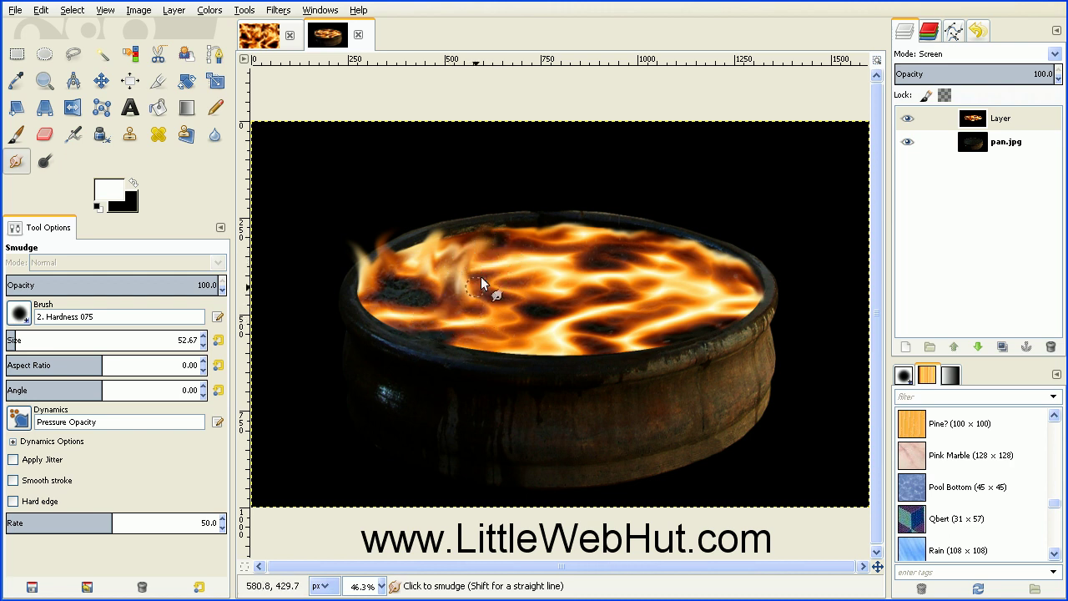
{"action": "left_click_drag", "start_coordinate": [469, 313], "coordinate": [484, 219]}
{"action": "left_click_drag", "start_coordinate": [518, 318], "coordinate": [531, 264]}
{"action": "mouse_move", "coordinate": [524, 306]}
{"action": "left_mouse_down"}
{"action": "mouse_move", "coordinate": [556, 255]}
{"action": "mouse_move", "coordinate": [515, 213]}
{"action": "mouse_move", "coordinate": [523, 207]}
{"action": "left_mouse_up"}
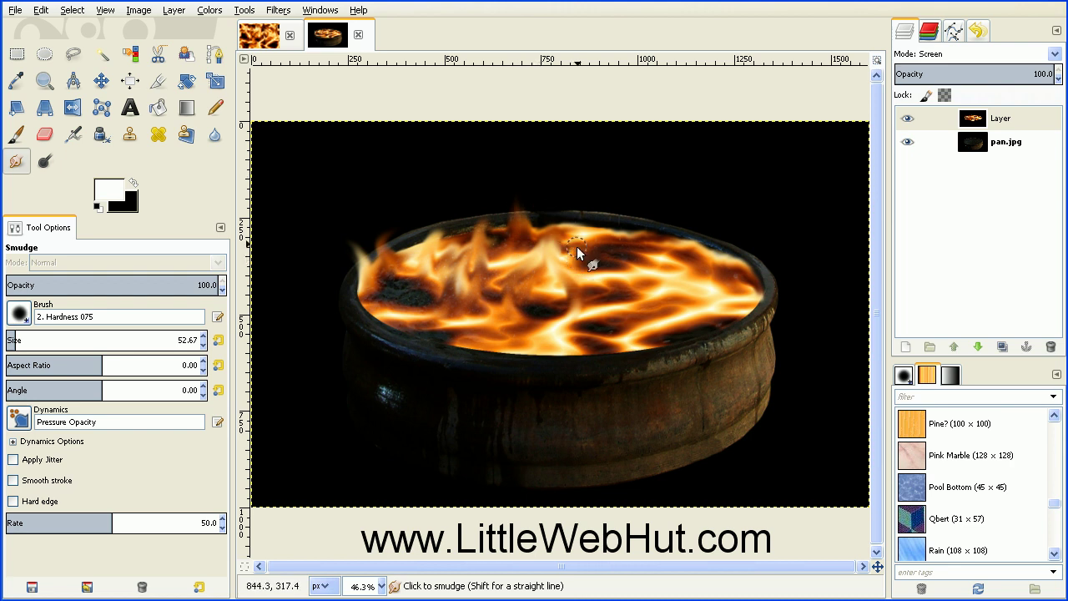
{"action": "left_click_drag", "start_coordinate": [577, 251], "coordinate": [610, 191]}
{"action": "left_click_drag", "start_coordinate": [609, 250], "coordinate": [597, 191]}
Pull flame tongues above the right rim and stretch a tall flame at the left back.
{"action": "left_click_drag", "start_coordinate": [632, 290], "coordinate": [649, 224]}
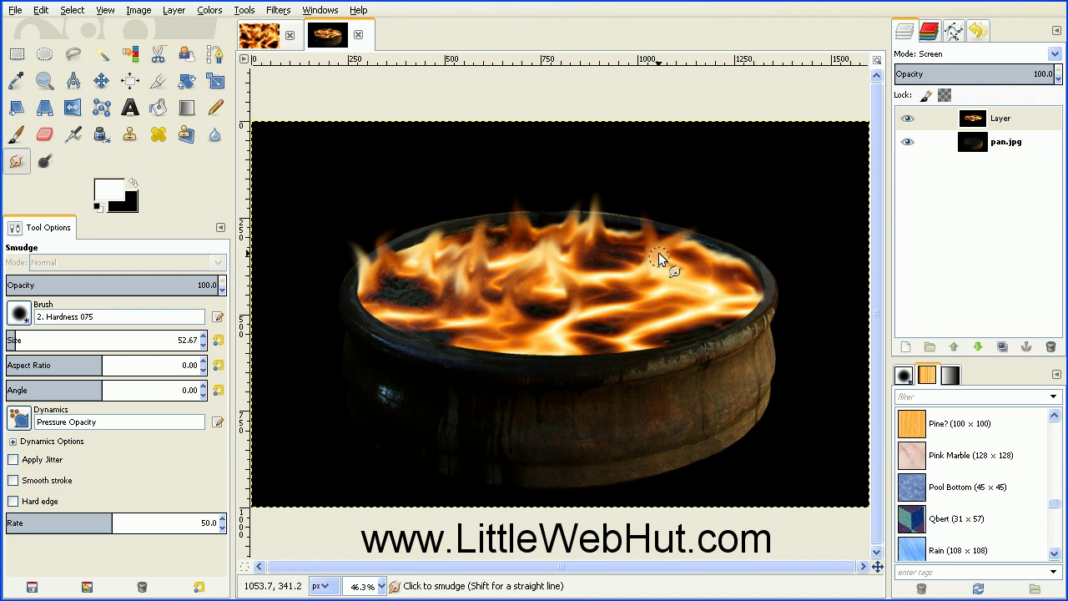
{"action": "left_click_drag", "start_coordinate": [701, 249], "coordinate": [660, 206]}
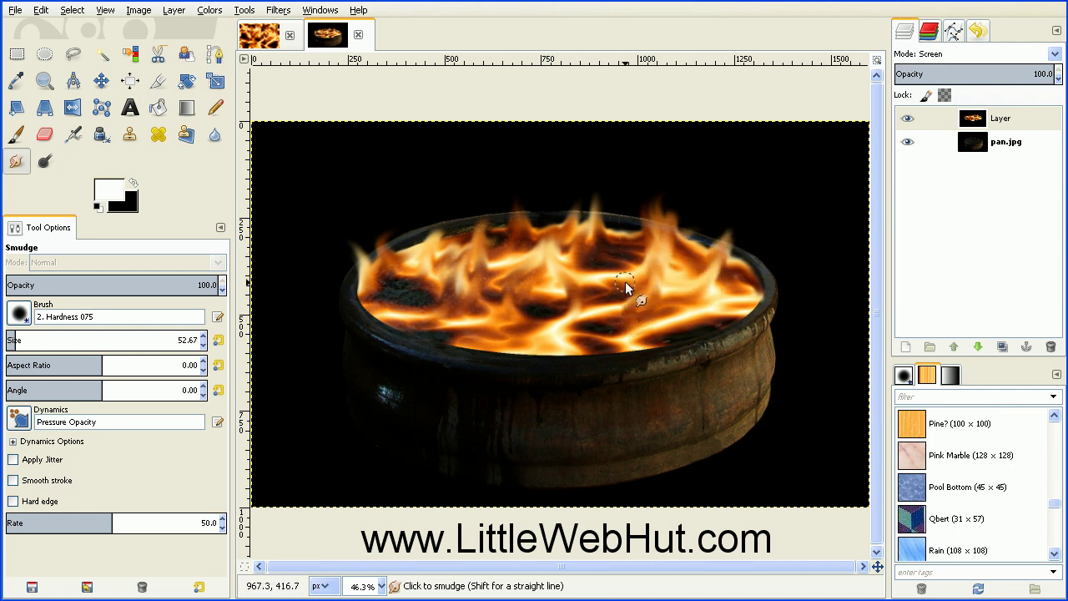
{"action": "mouse_move", "coordinate": [584, 353]}
{"action": "left_mouse_down"}
{"action": "mouse_move", "coordinate": [568, 333]}
{"action": "mouse_move", "coordinate": [575, 261]}
{"action": "left_mouse_up"}
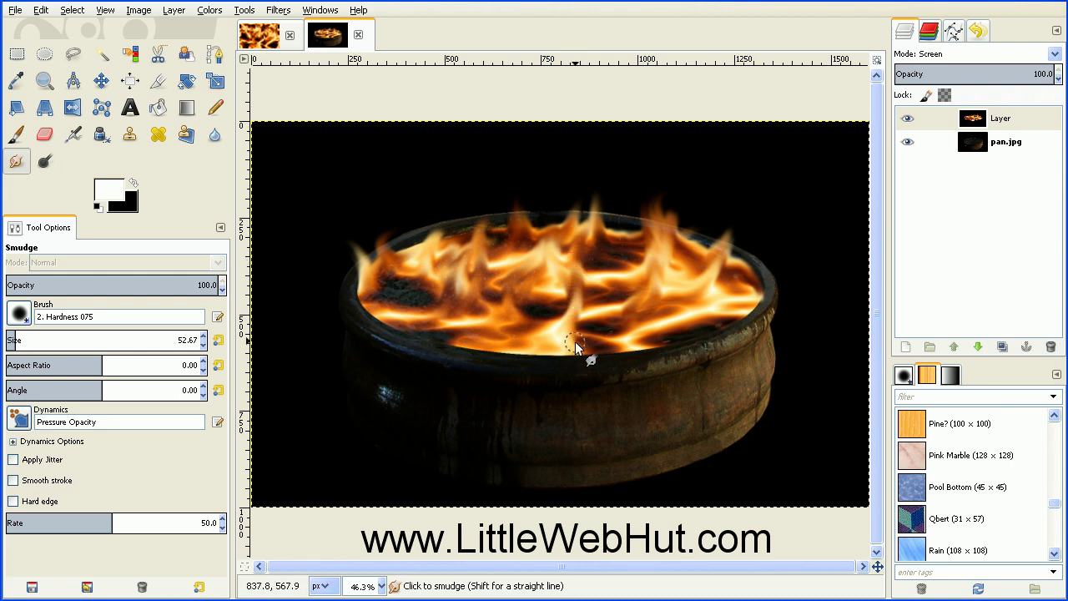
{"action": "left_click_drag", "start_coordinate": [616, 330], "coordinate": [616, 244]}
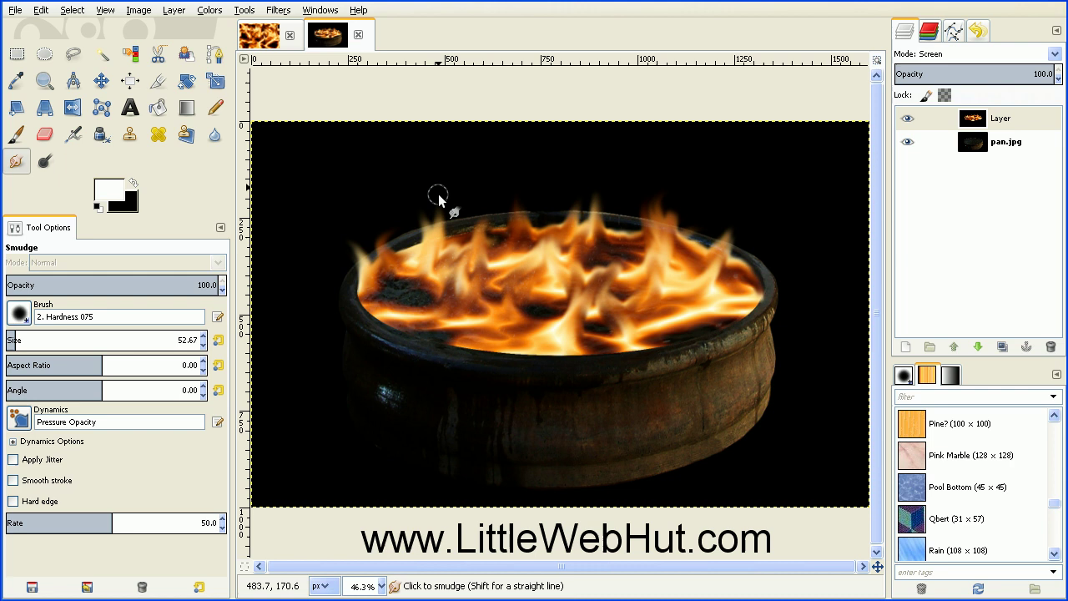
{"action": "left_click_drag", "start_coordinate": [449, 241], "coordinate": [437, 221]}
{"action": "left_click_drag", "start_coordinate": [447, 266], "coordinate": [442, 169]}
{"action": "left_click_drag", "start_coordinate": [429, 258], "coordinate": [453, 150]}
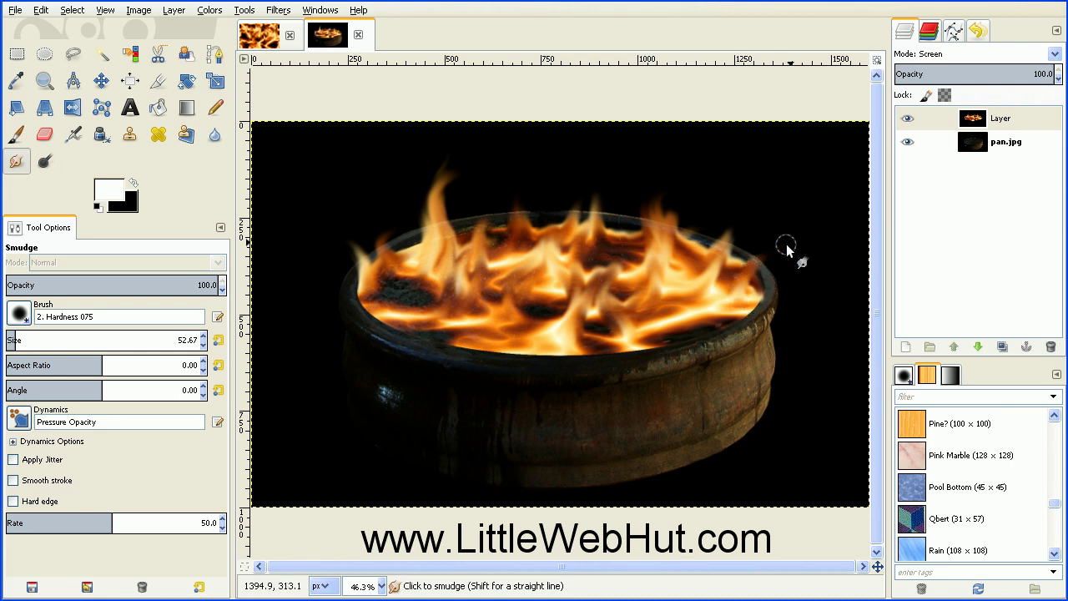
{"action": "left_click_drag", "start_coordinate": [747, 292], "coordinate": [788, 239]}
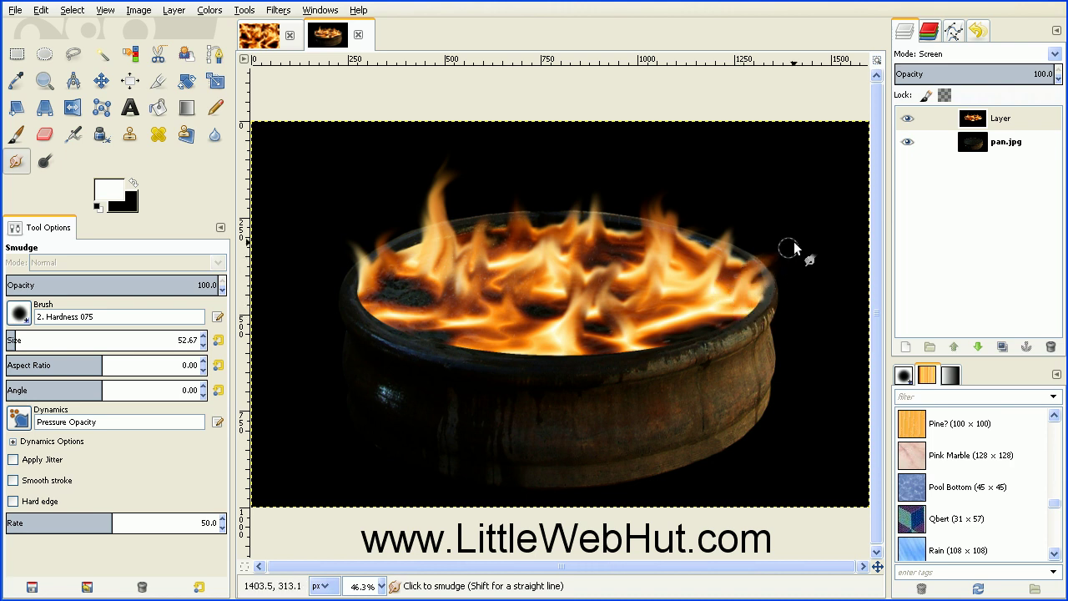